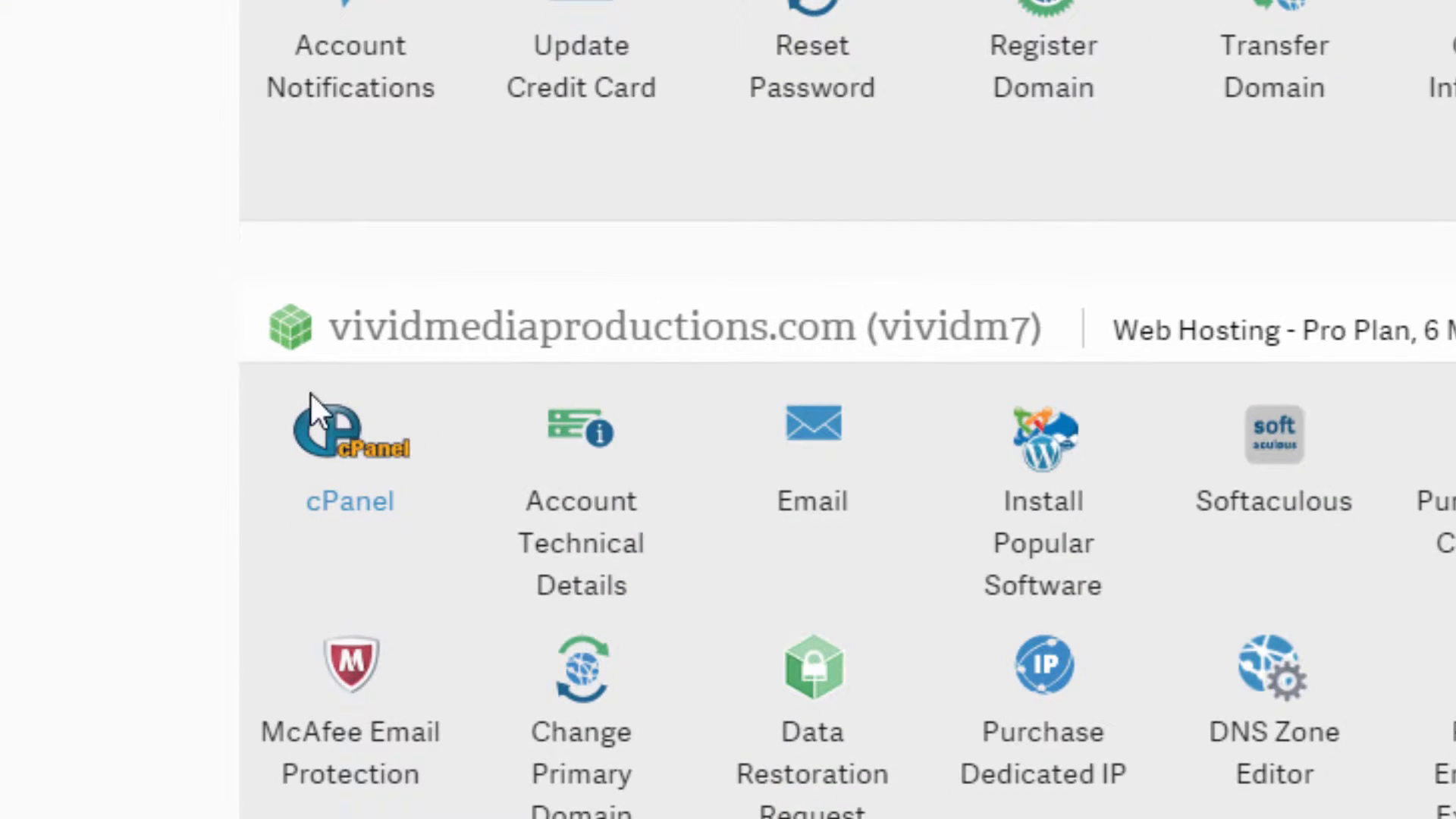
From the hosting panel's cPanel icon, sign in to vividmediaproductions.com's cPanel with the account password.
click(352, 473)
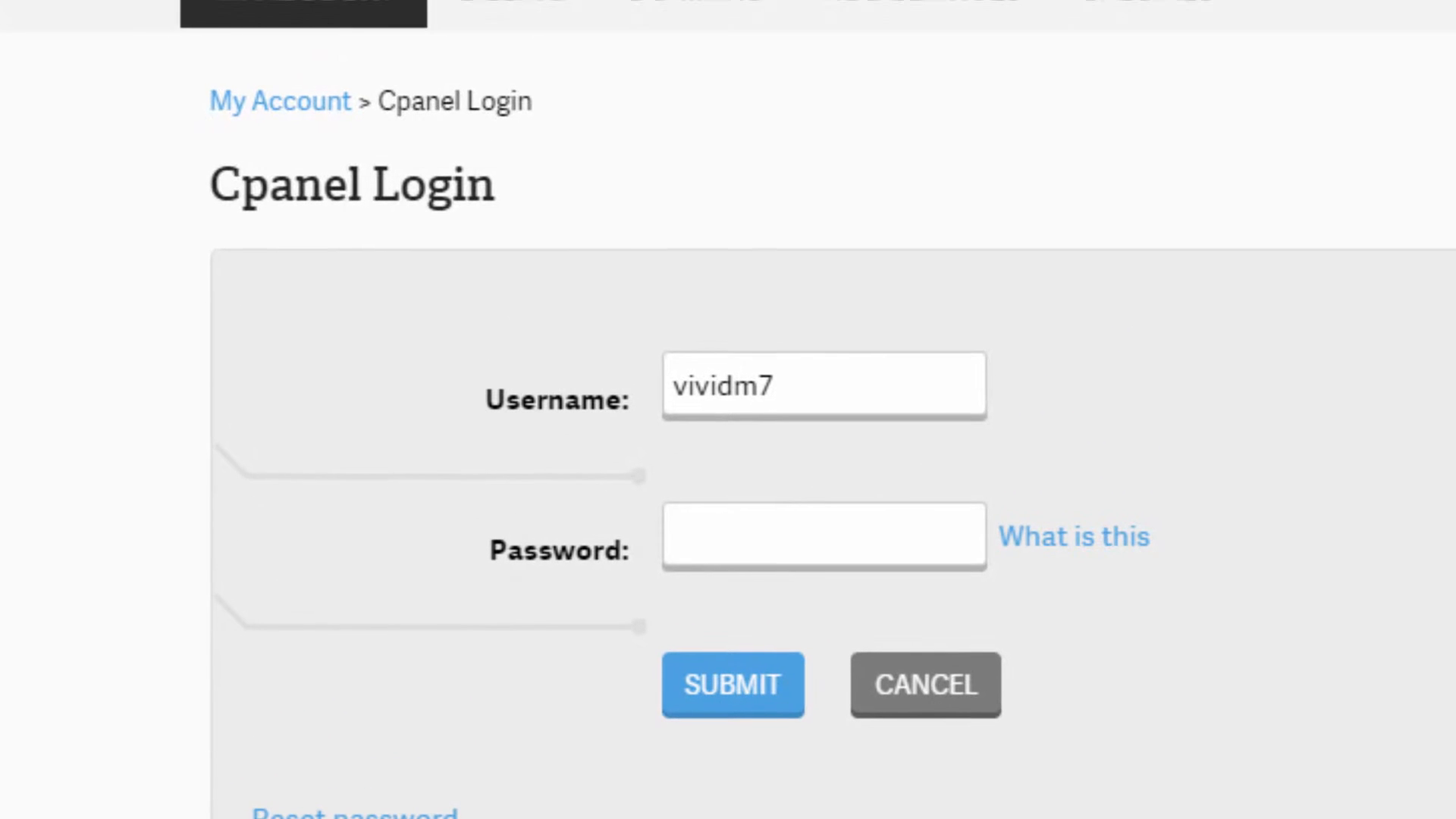
click(788, 536)
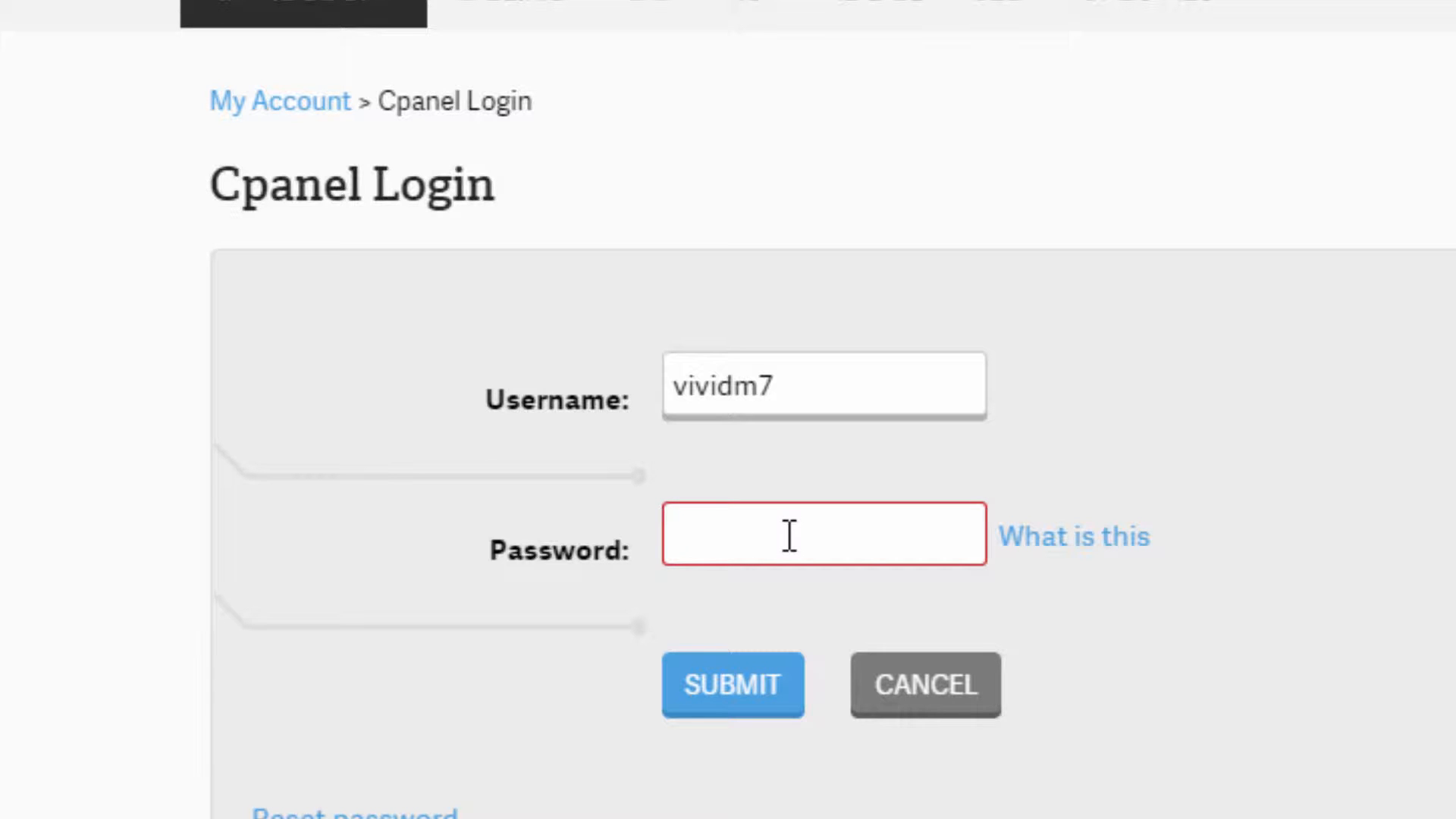
key(ctrl+v)
text(••)
click(707, 709)
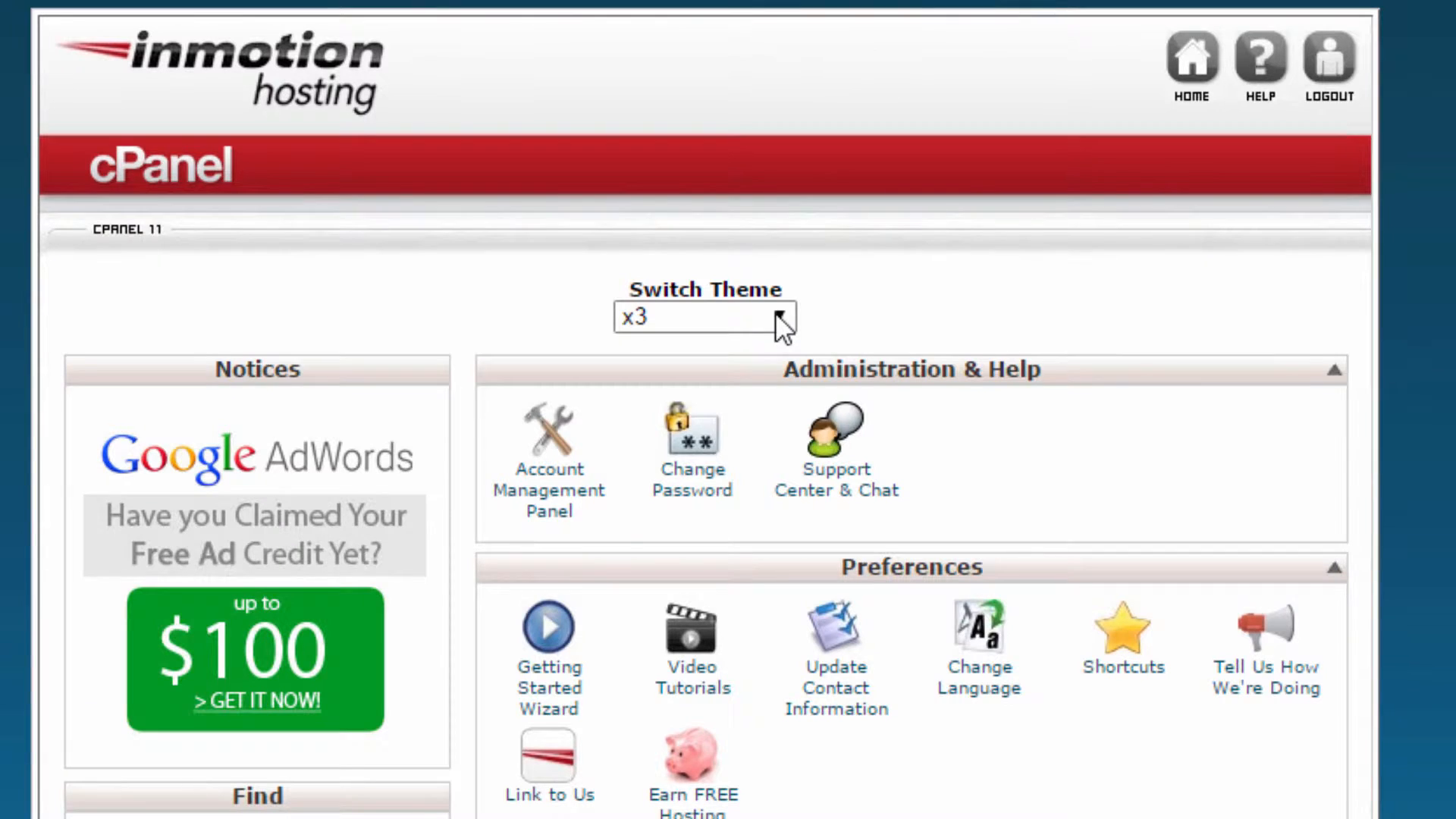
Change the cPanel theme from x3 to paper_lantern.
click(776, 314)
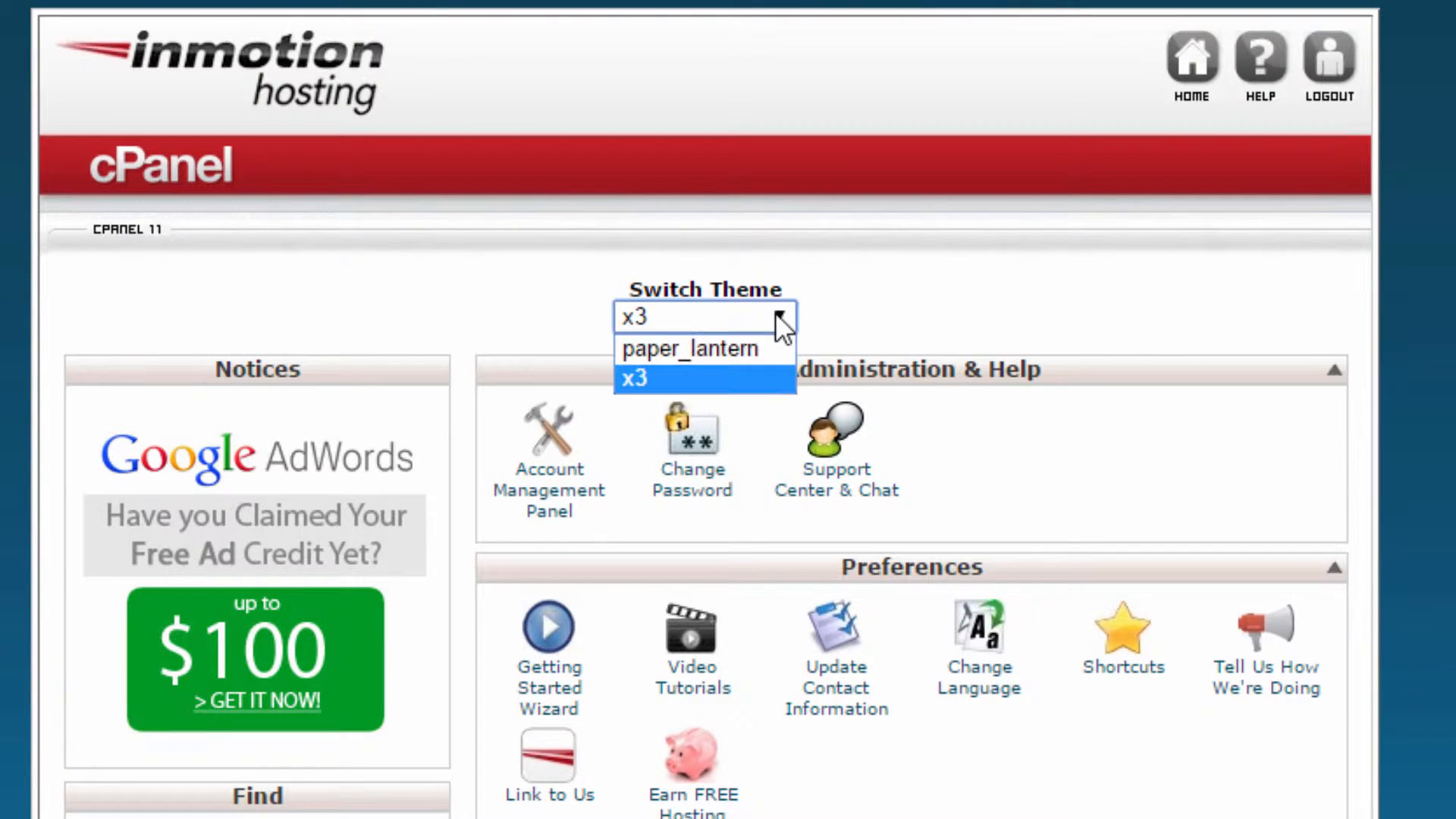
click(733, 349)
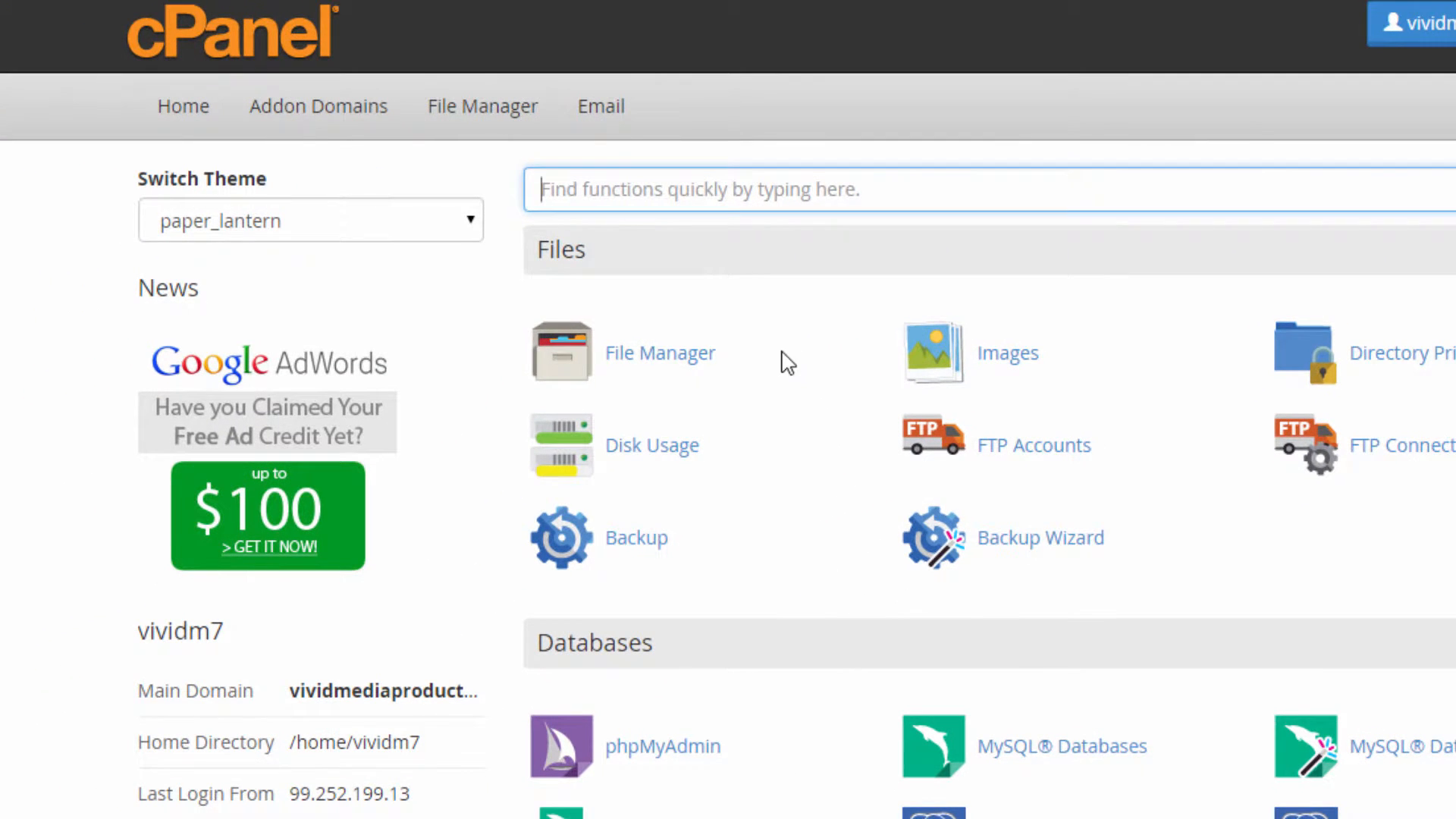
click(569, 462)
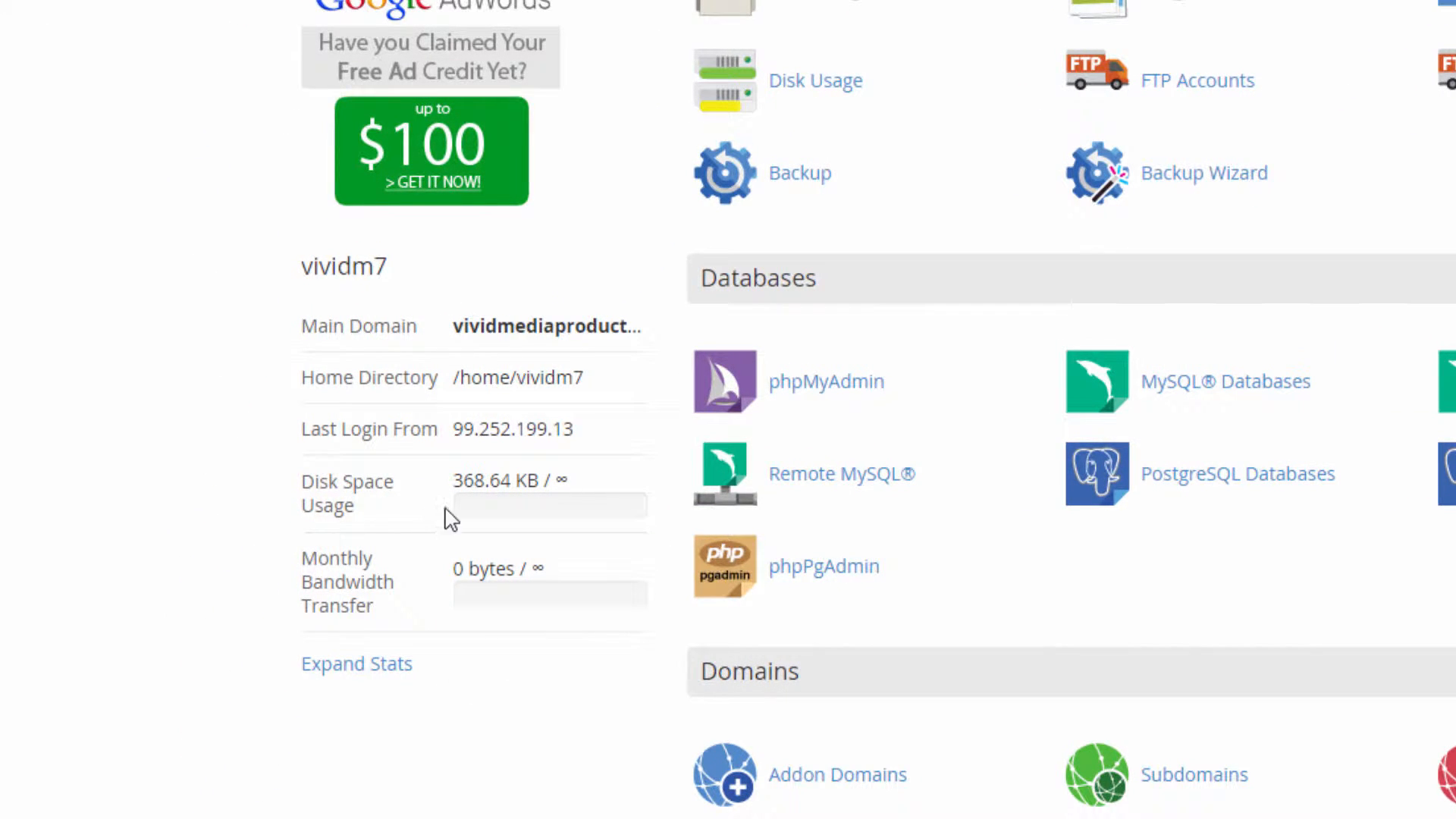
Expand Stats in the sidebar and review email account, domain and database usage.
click(353, 664)
scroll(468, 596, down, 2)
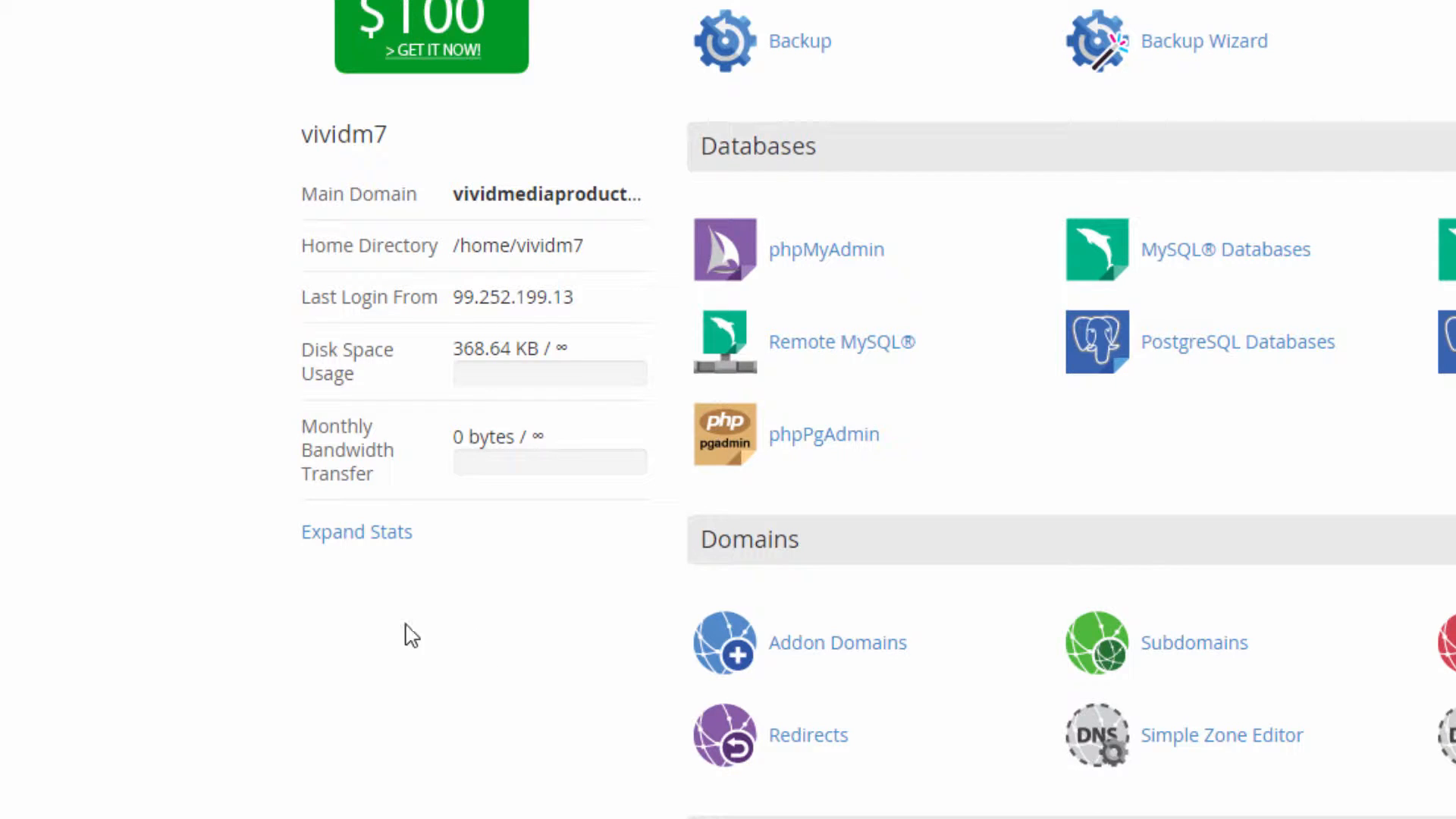
click(355, 540)
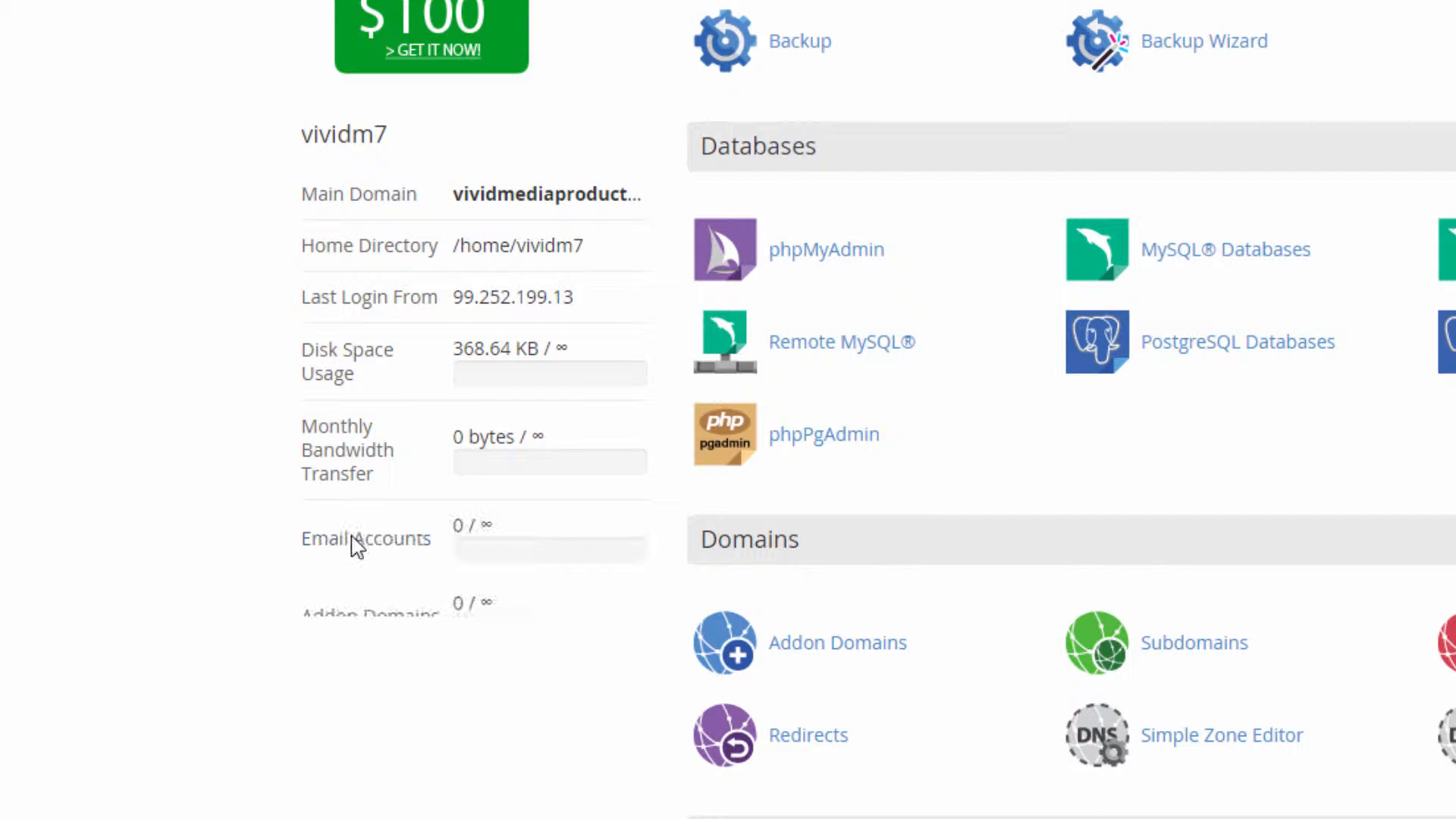
scroll(277, 637, down, 4)
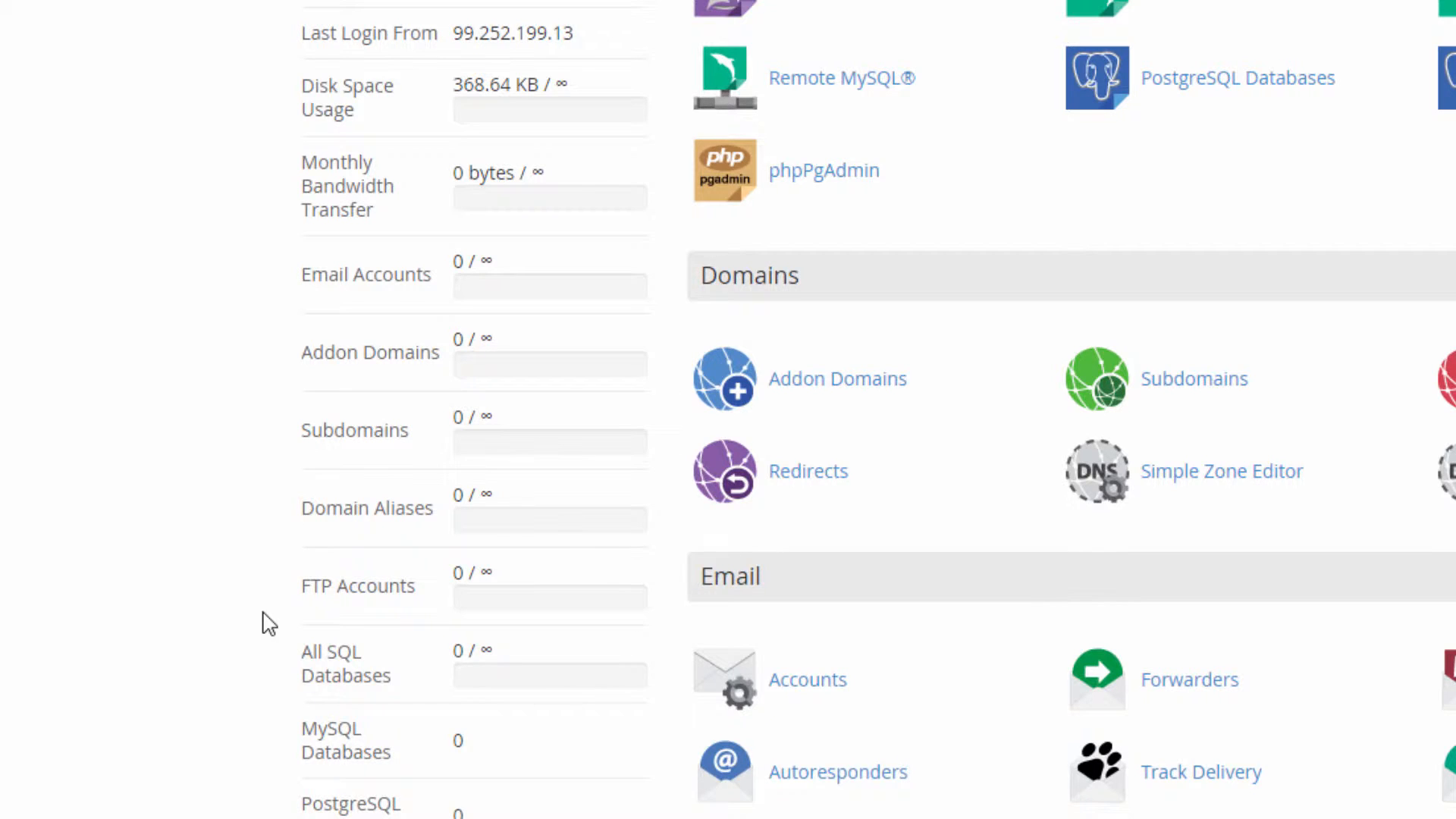
scroll(269, 623, down, 2)
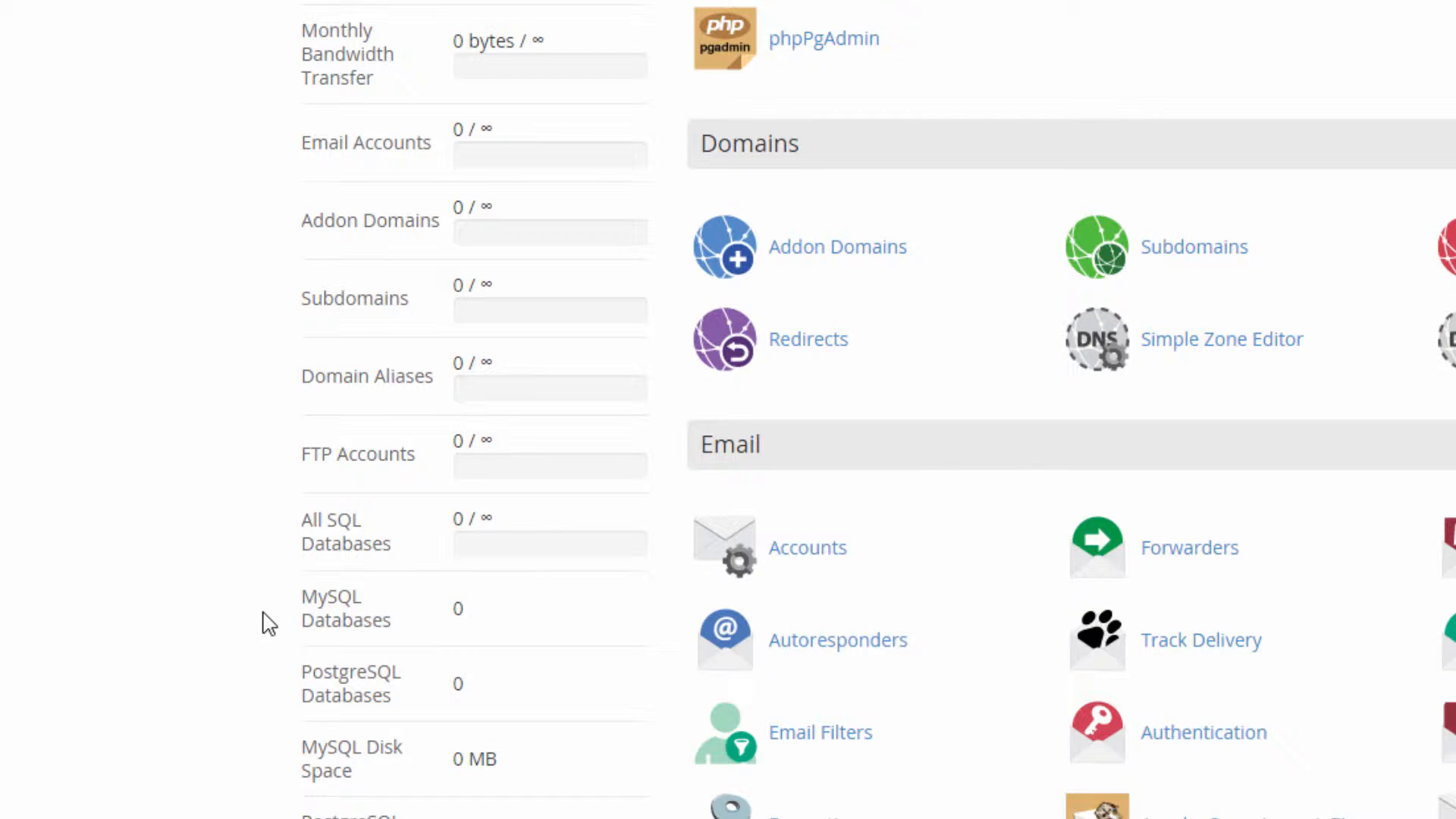
scroll(269, 623, up, 2)
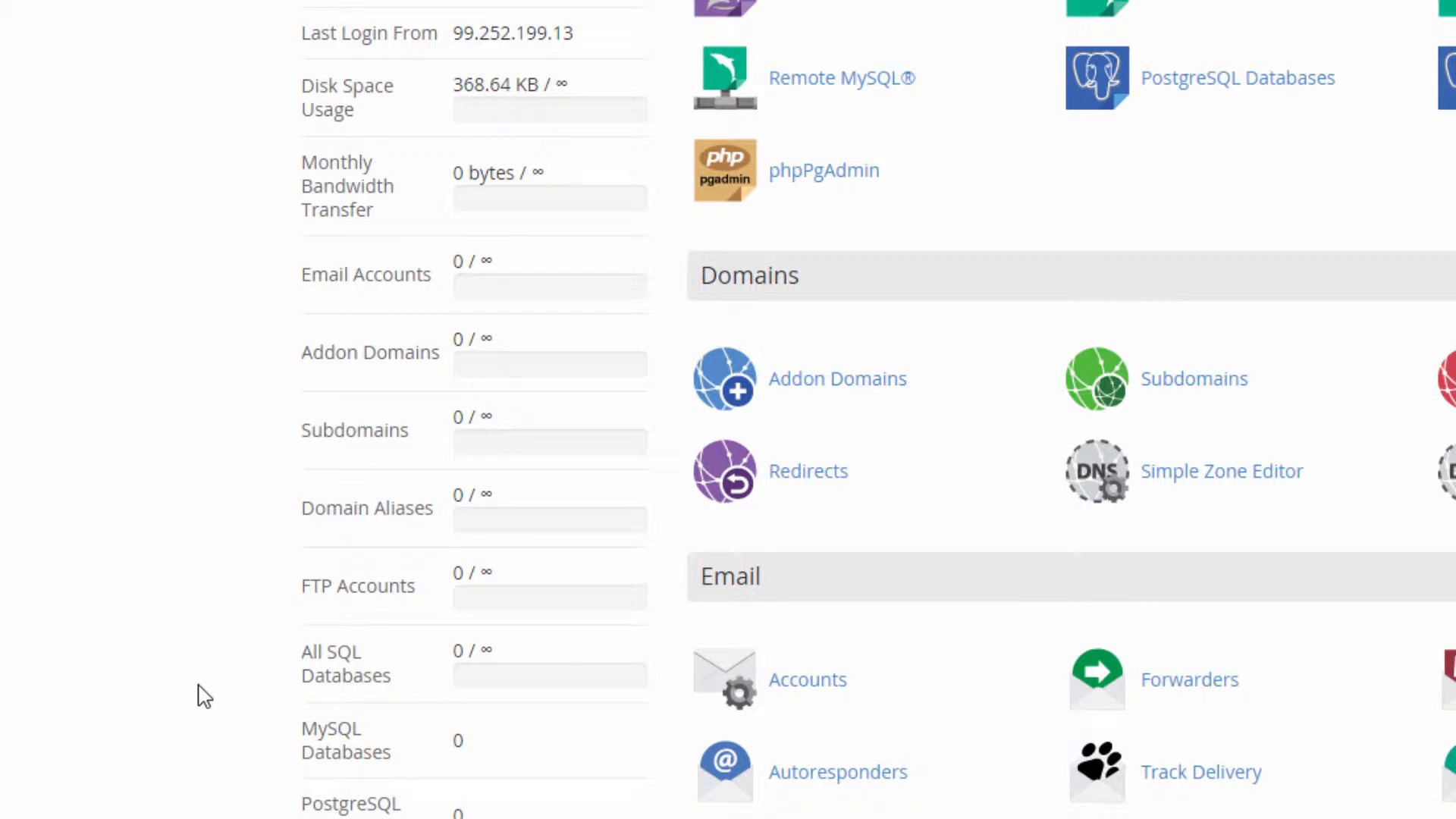
scroll(206, 696, up, 4)
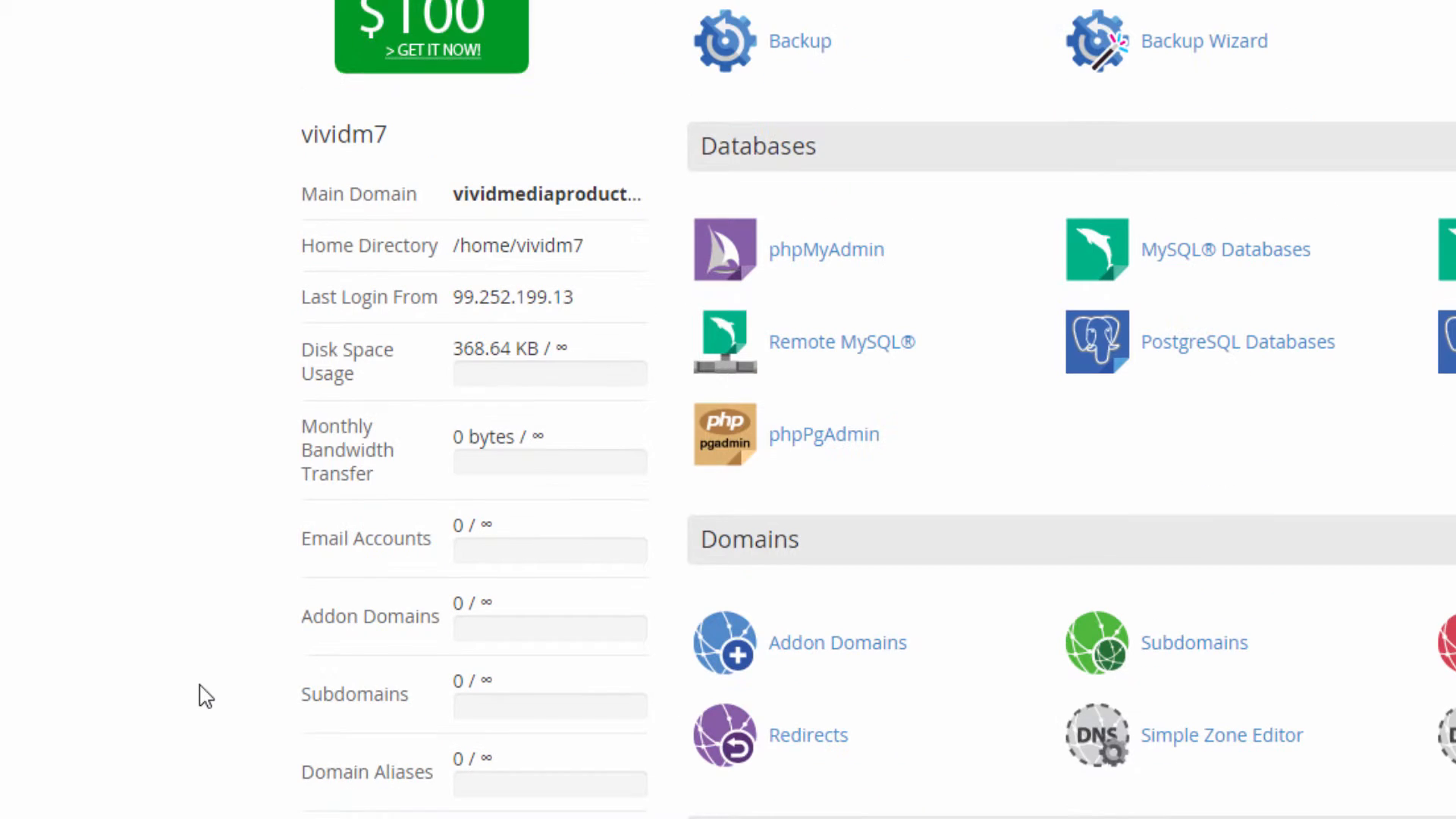
scroll(206, 696, up, 2)
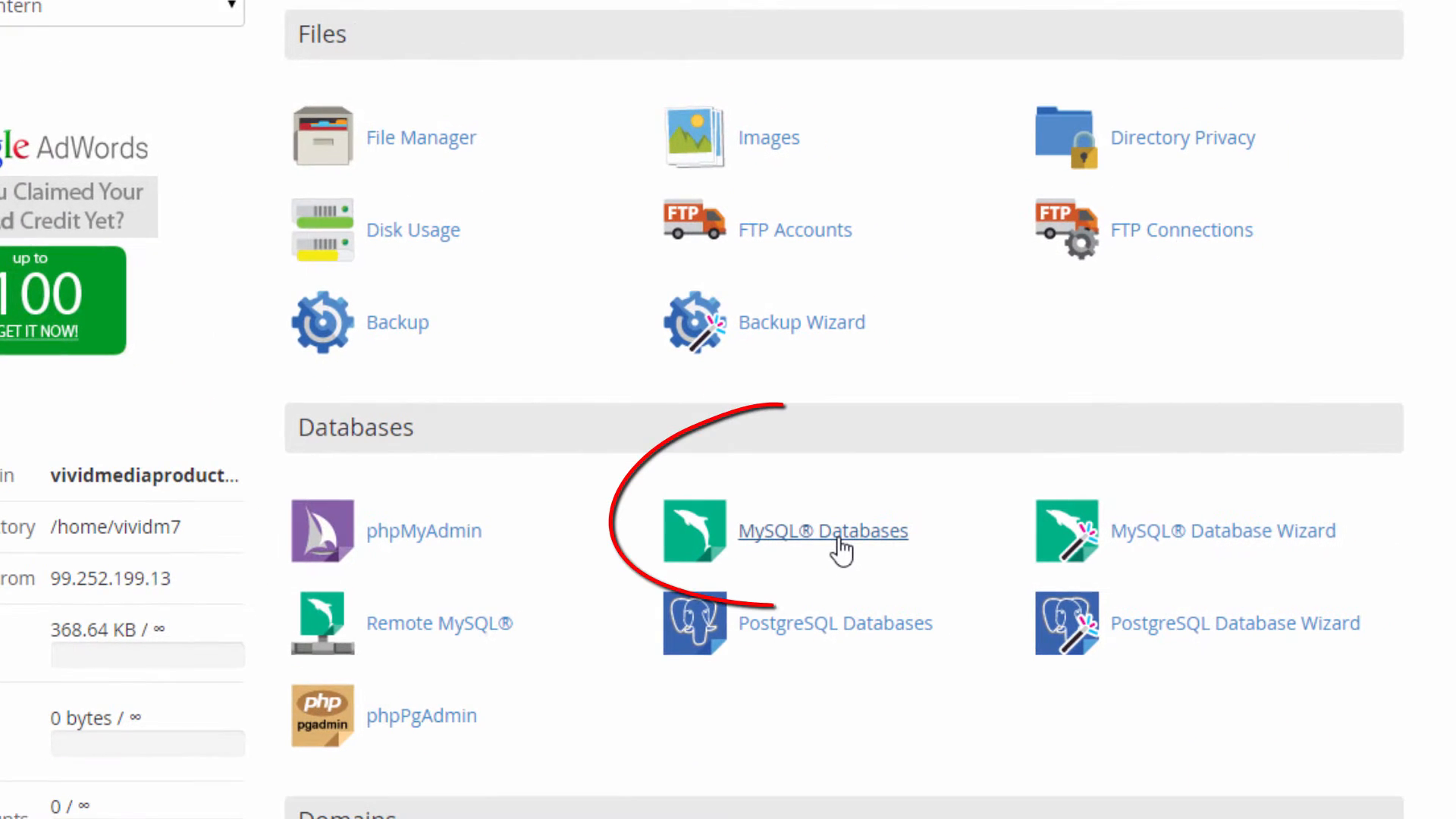
Bring up the File Manager Directory Selection dialog from the Files section.
scroll(944, 730, down, 5)
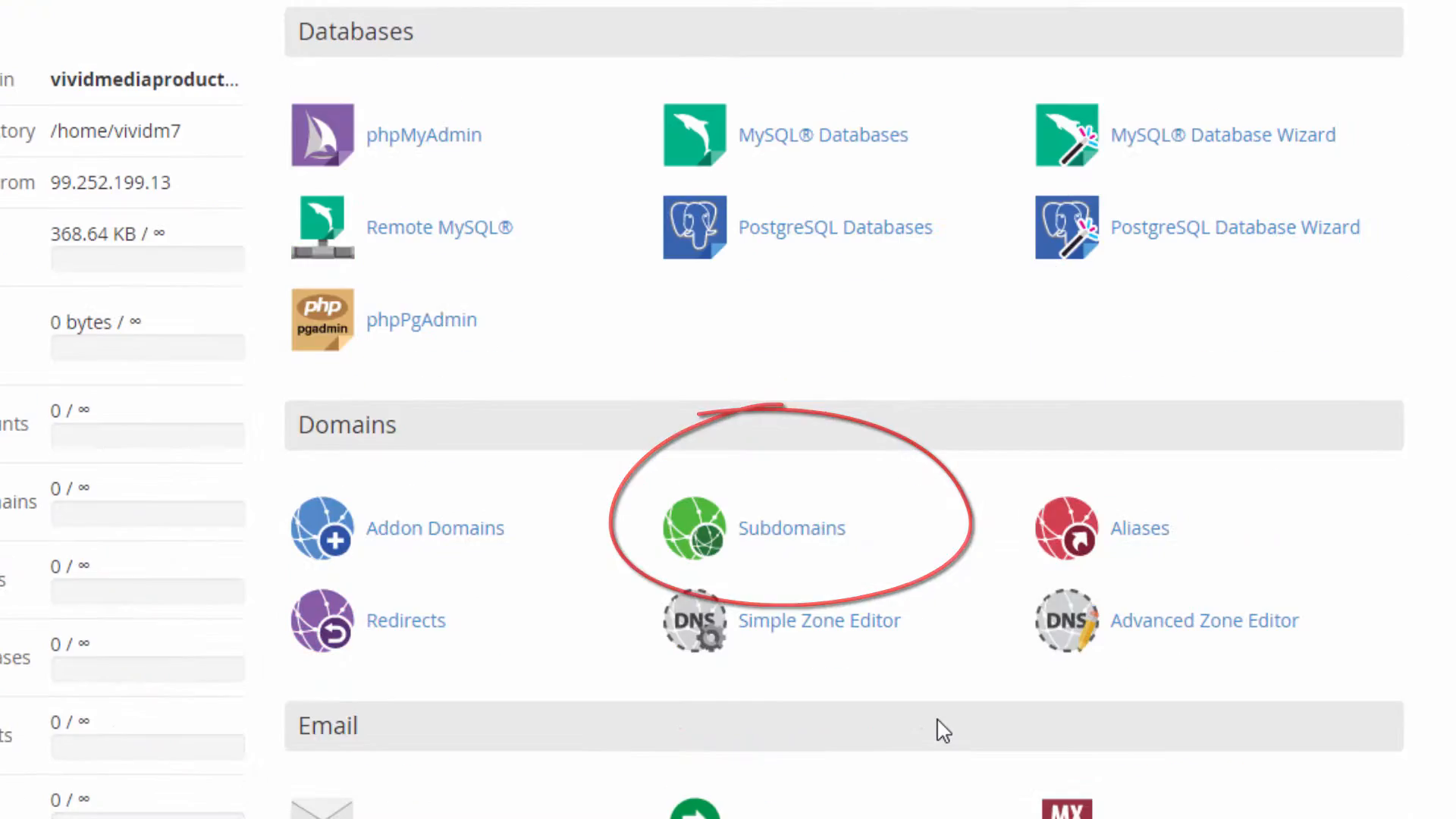
scroll(944, 730, down, 5)
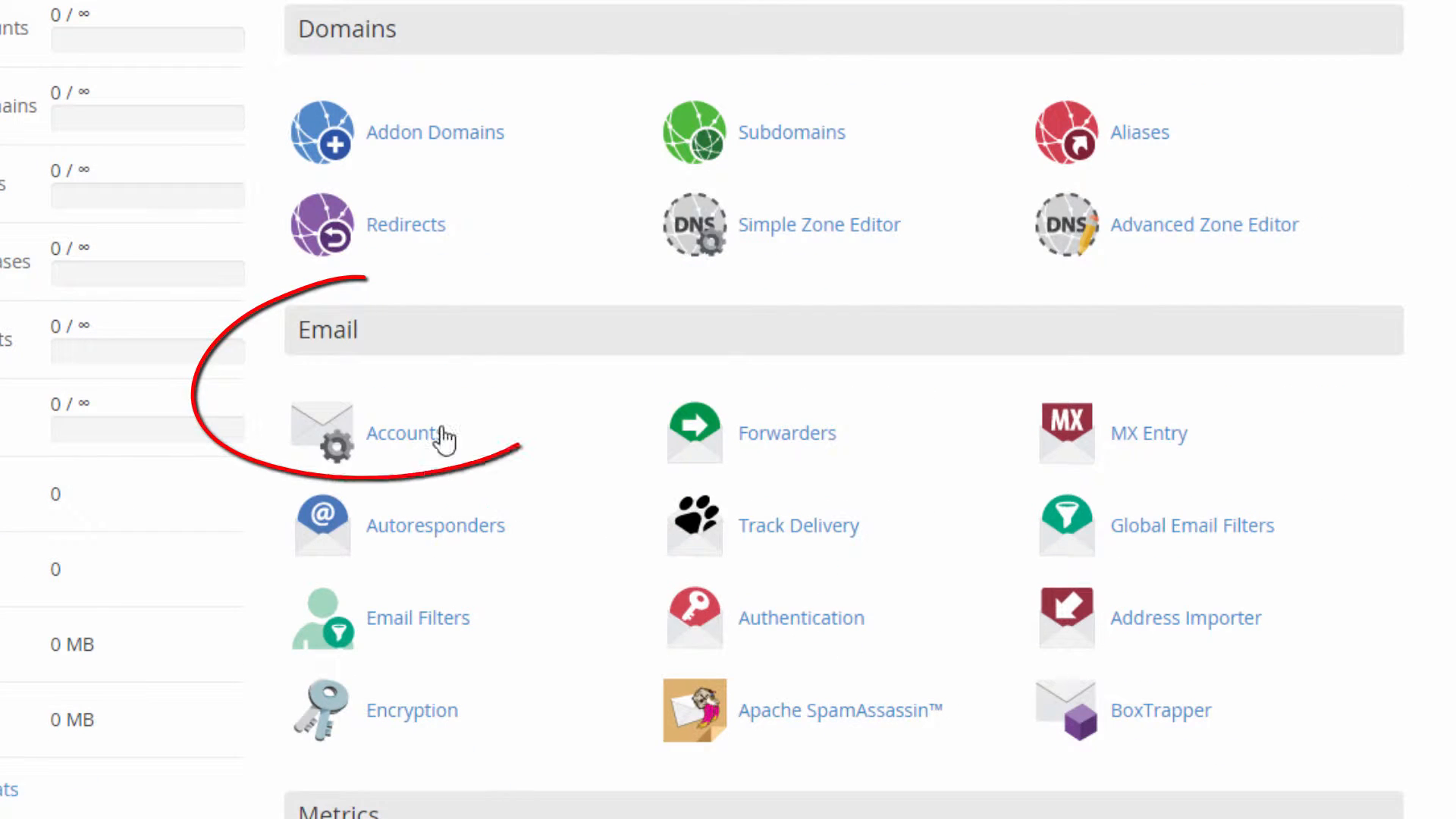
scroll(432, 439, down, 5)
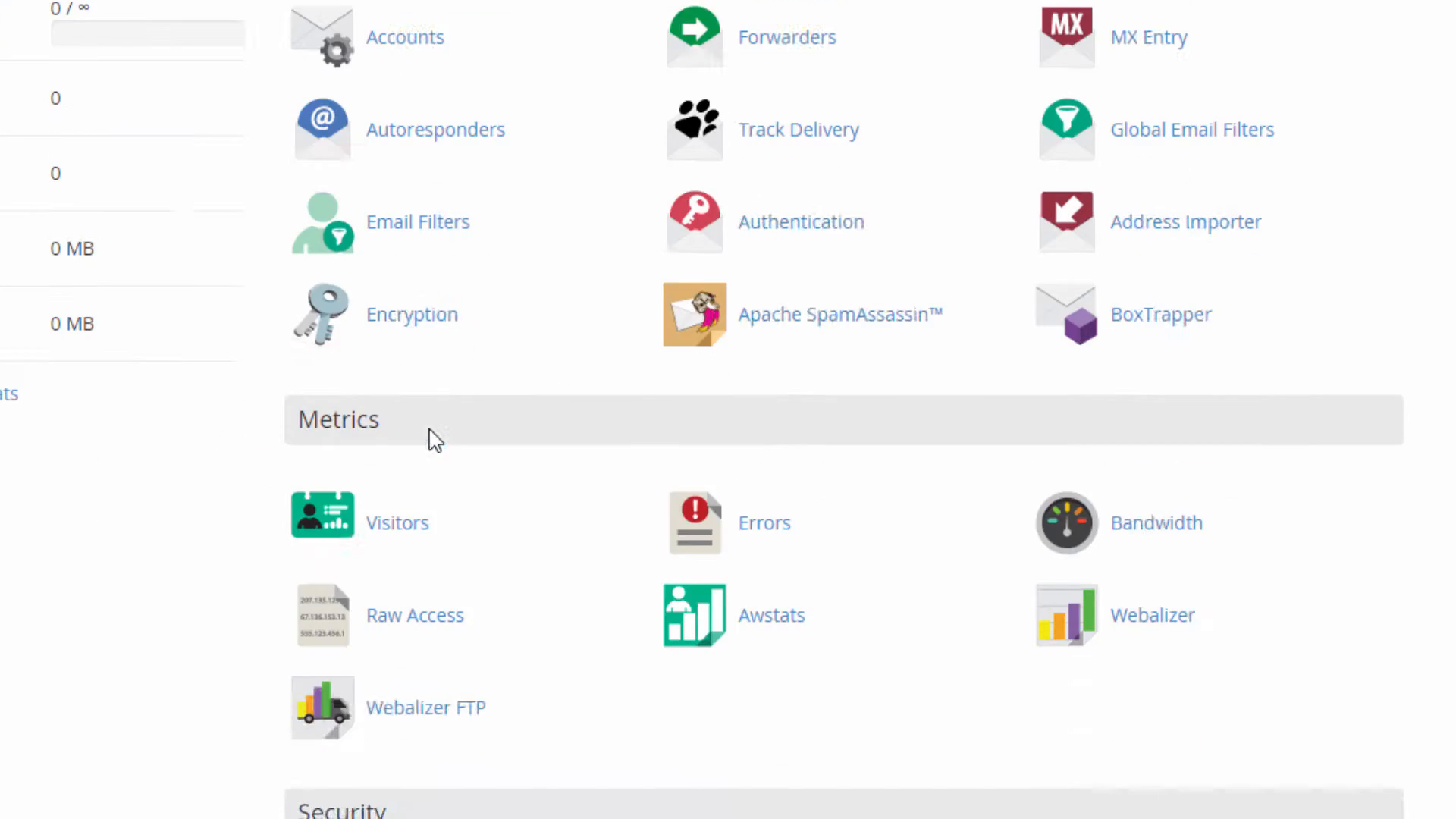
scroll(518, 719, up, 15)
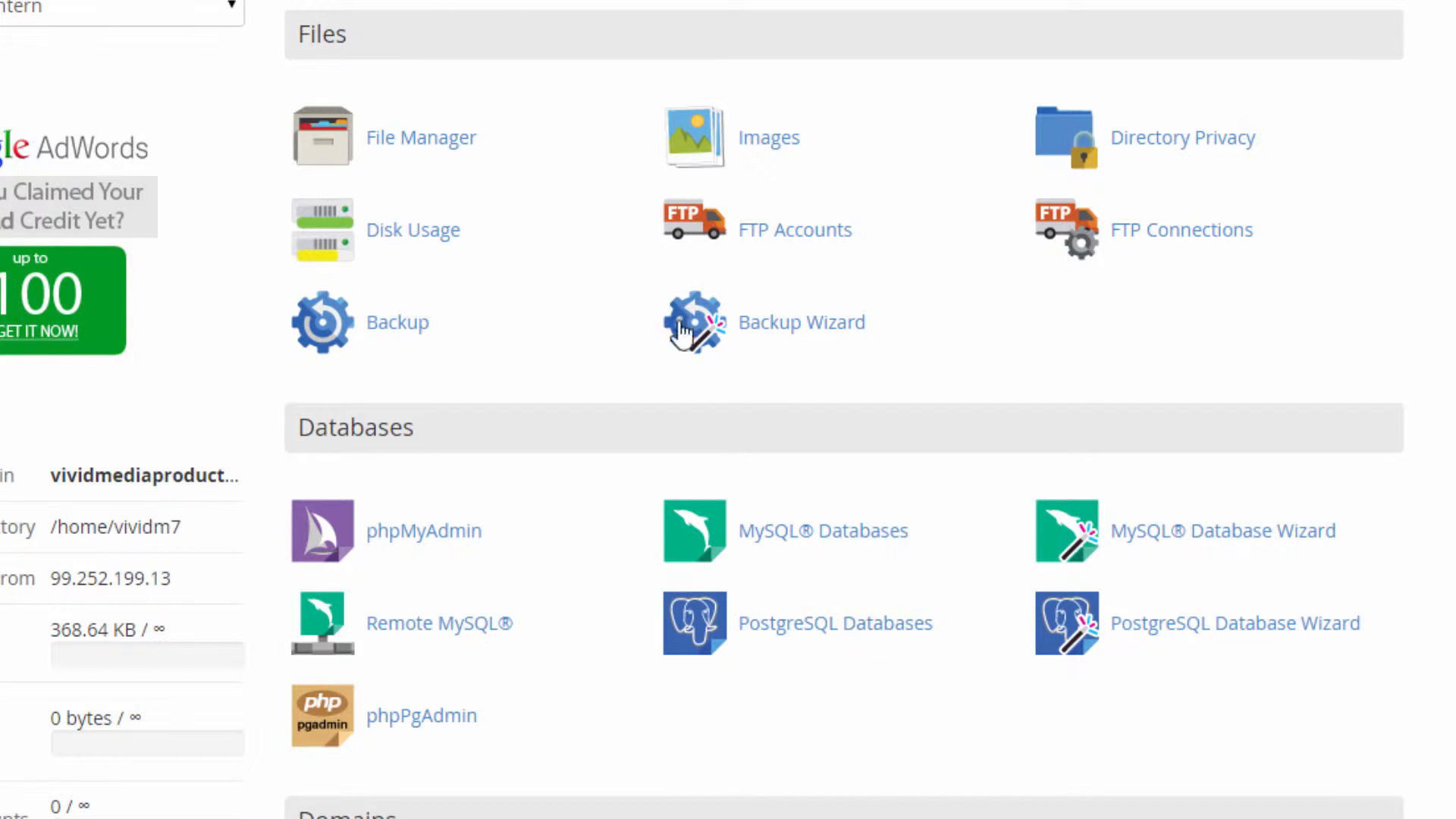
click(422, 145)
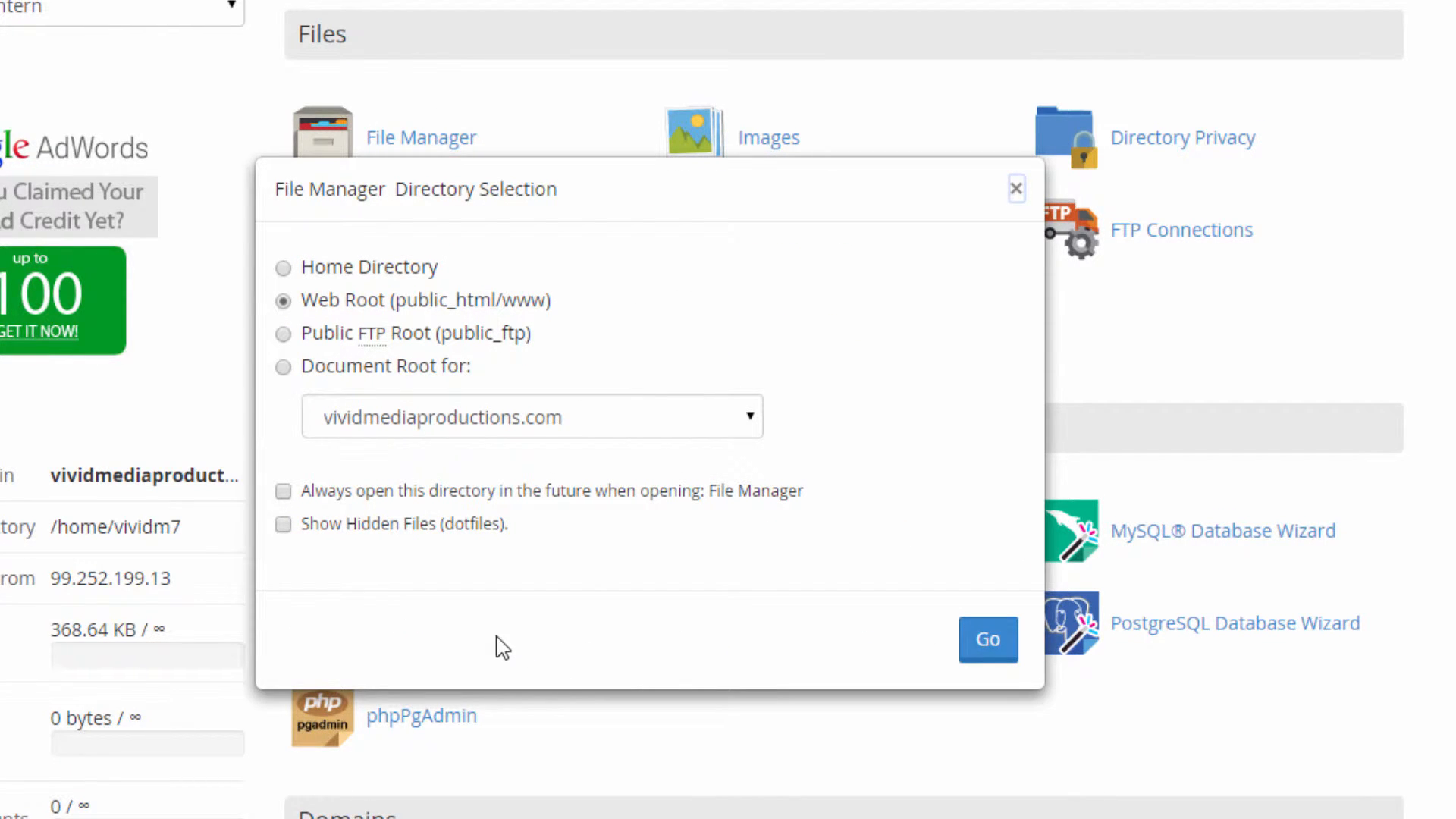
Open File Manager at the Web Root with hidden dotfiles shown, viewing public_html.
click(284, 526)
click(988, 639)
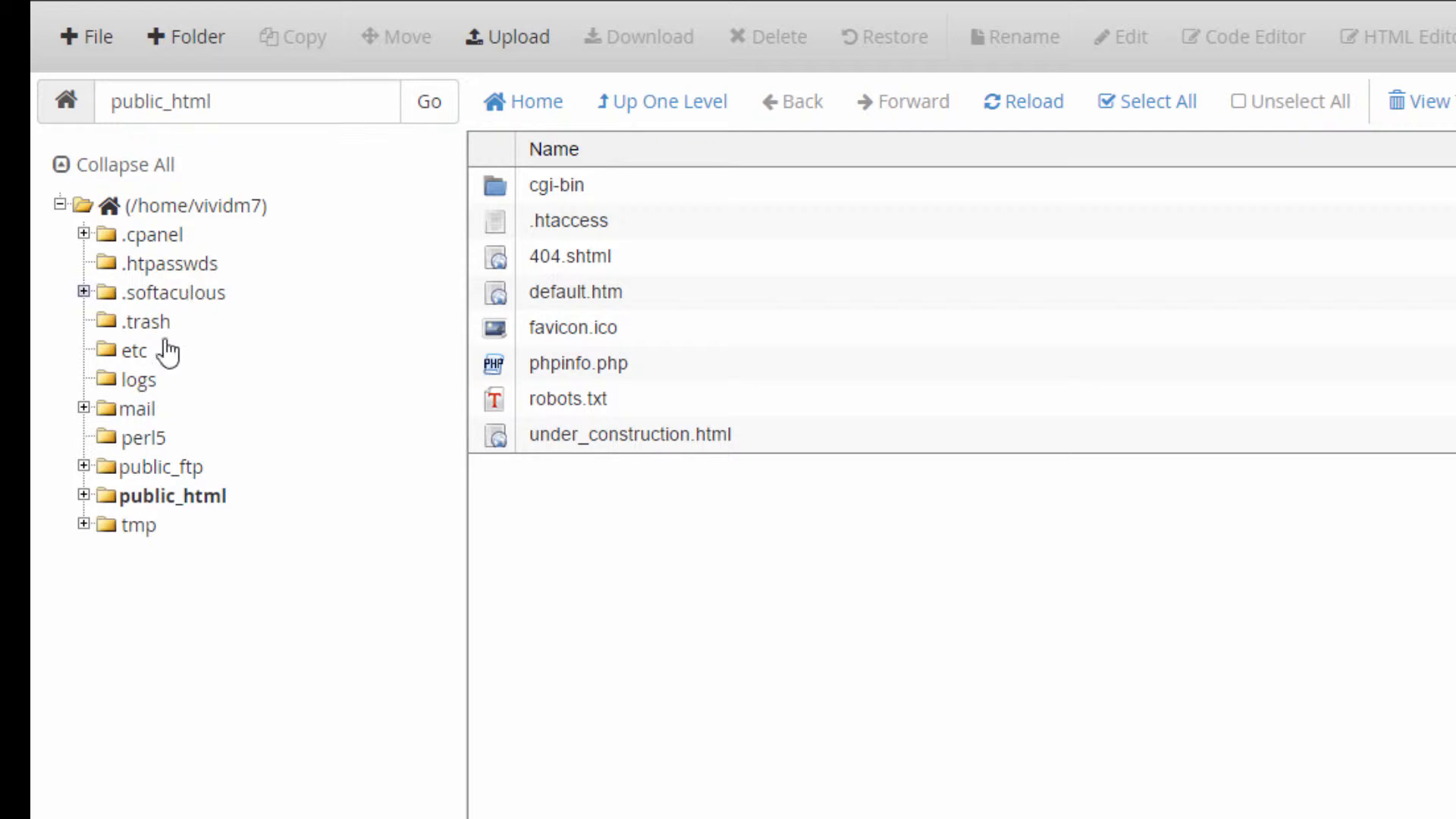
click(174, 508)
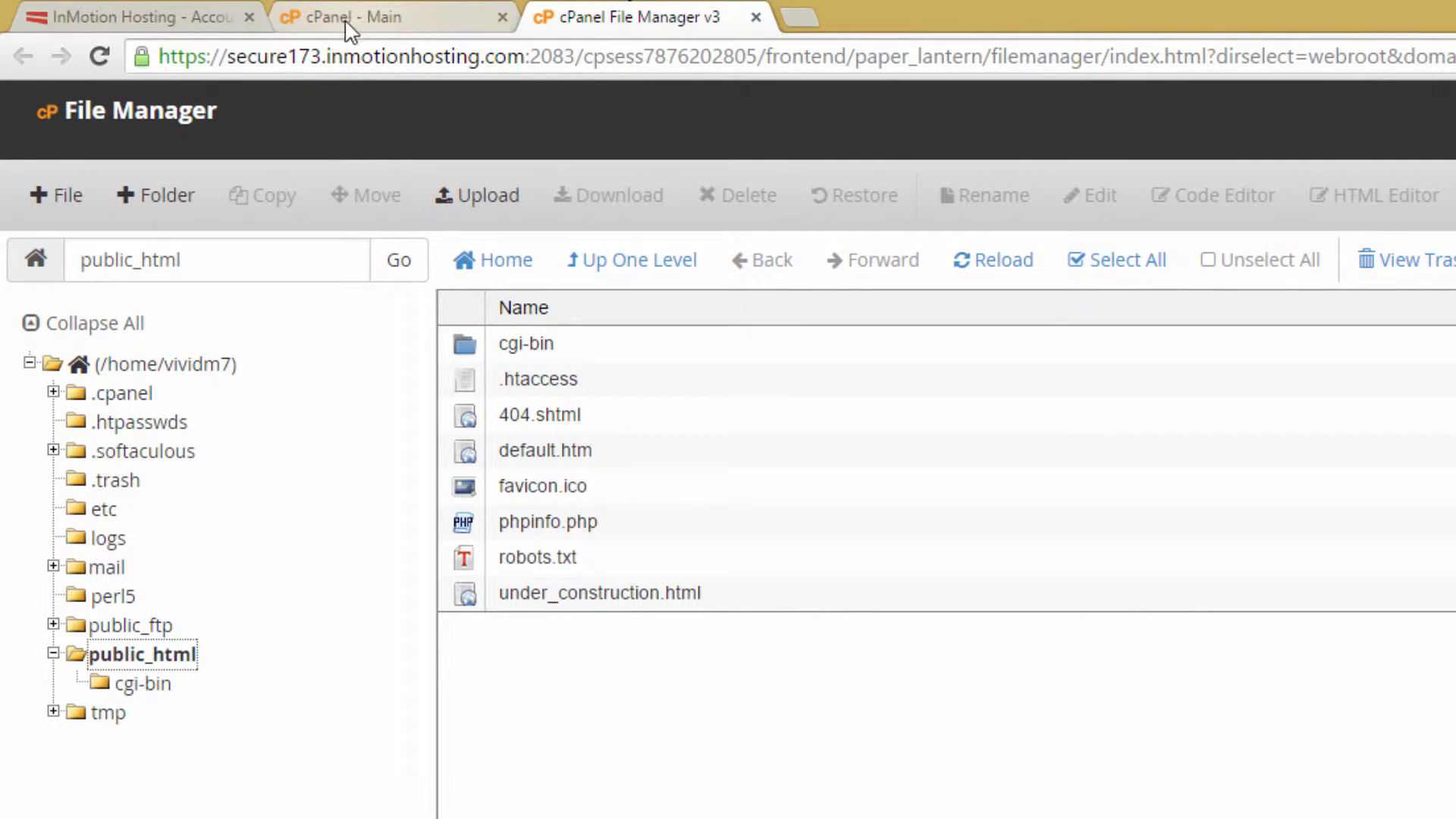
Close the File Manager tab and go to the Email Accounts page.
click(756, 17)
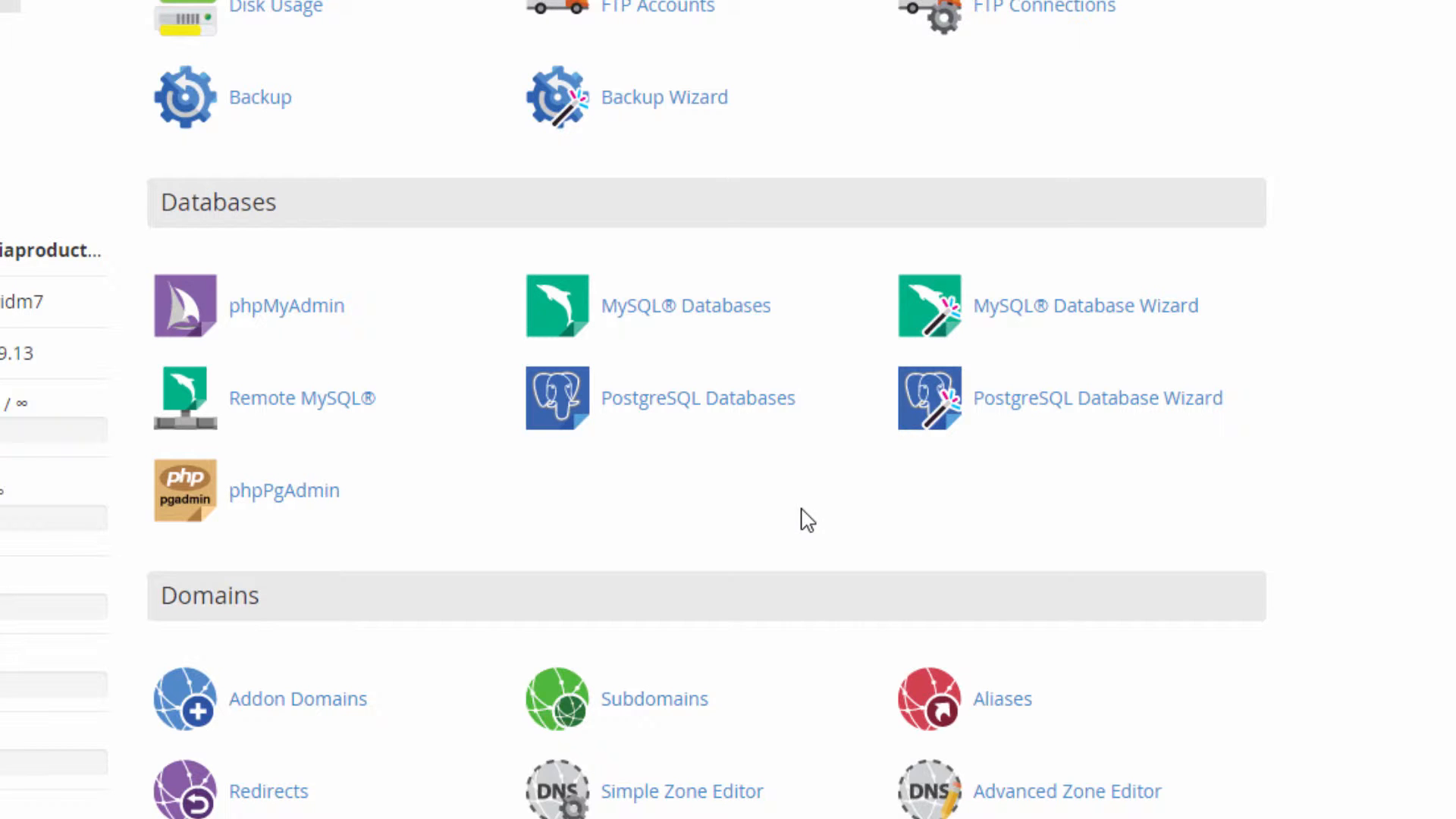
scroll(803, 518, down, 10)
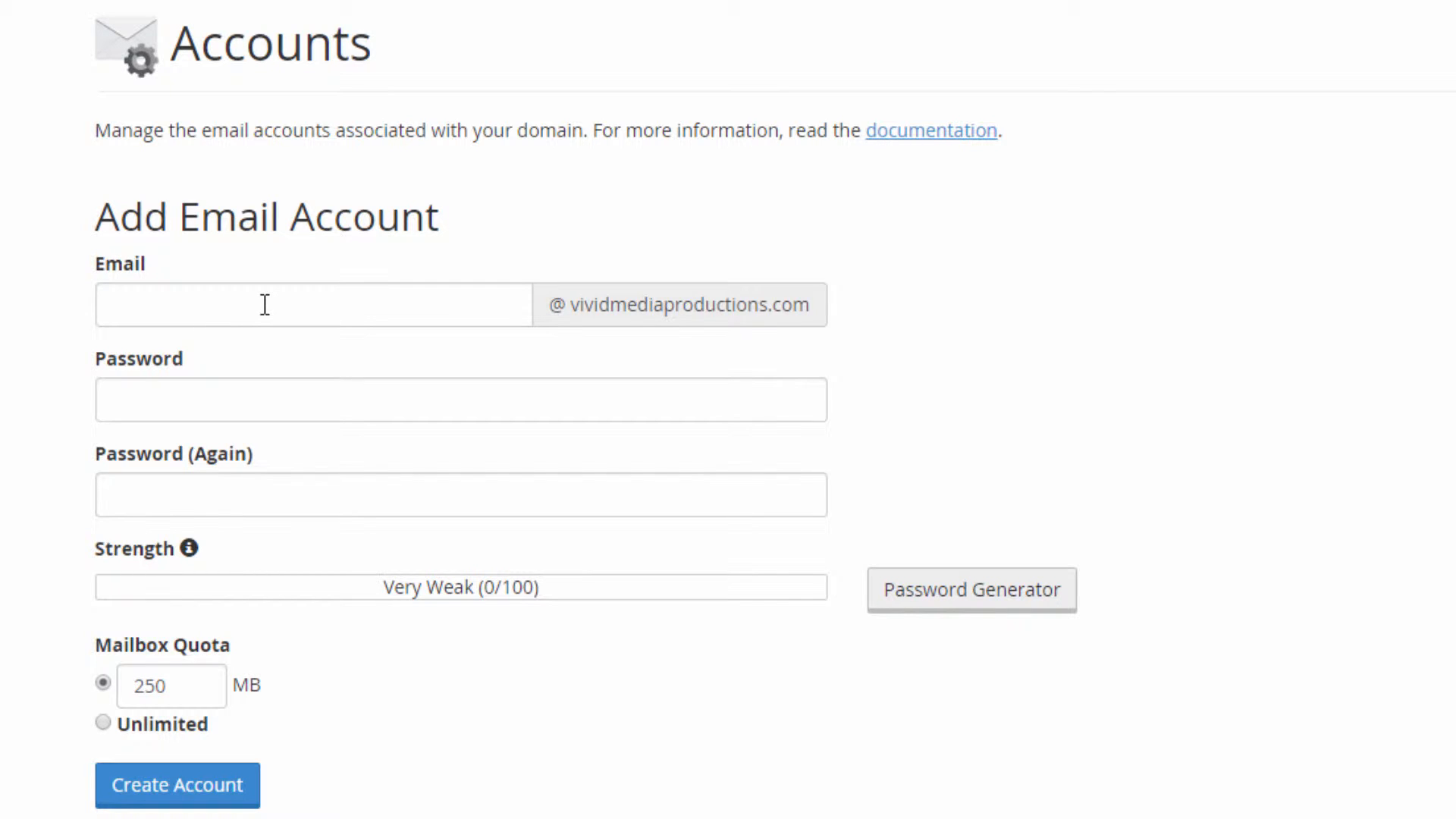
click(412, 316)
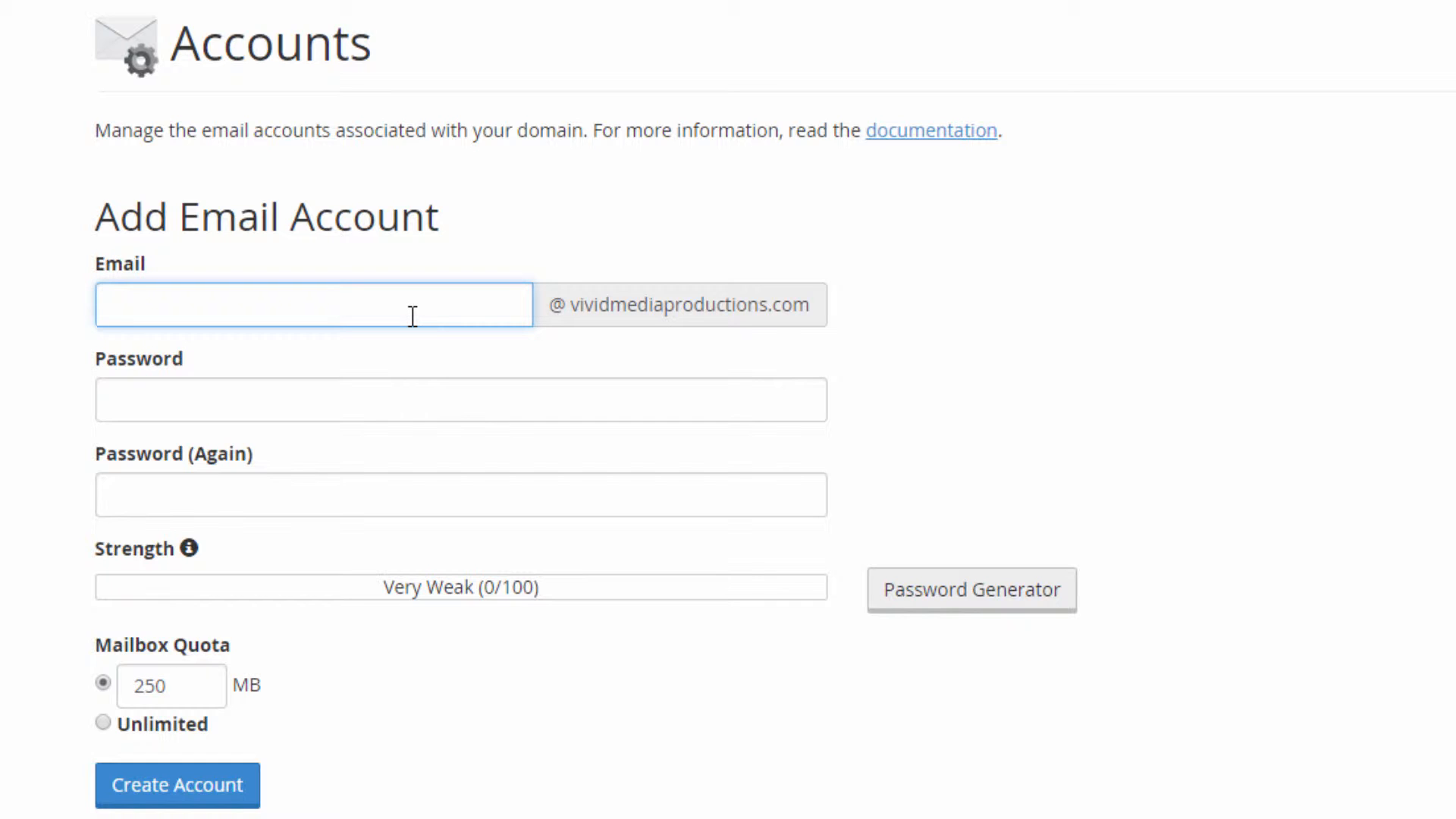
click(198, 396)
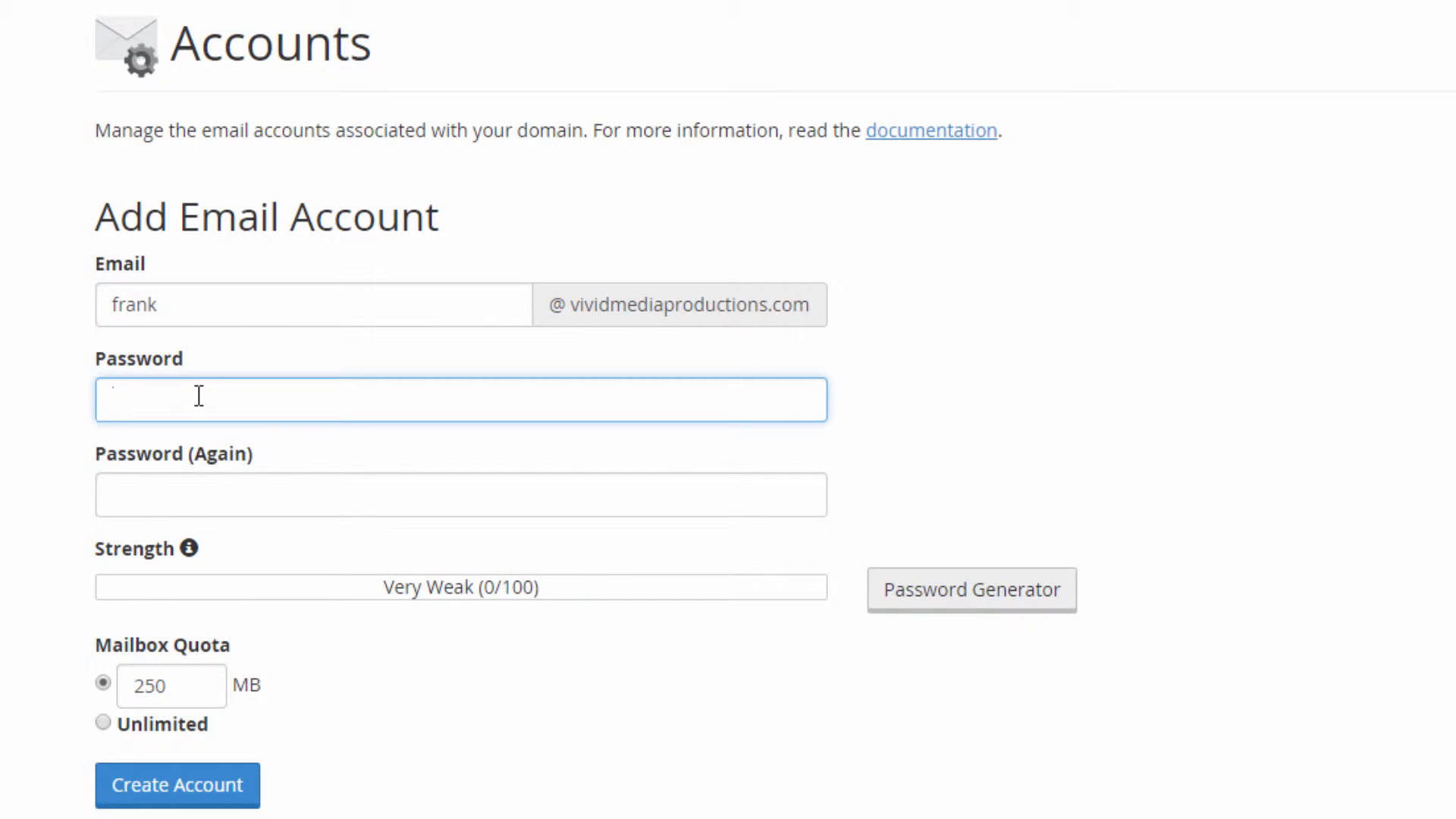
text(••••••••••••)
click(182, 497)
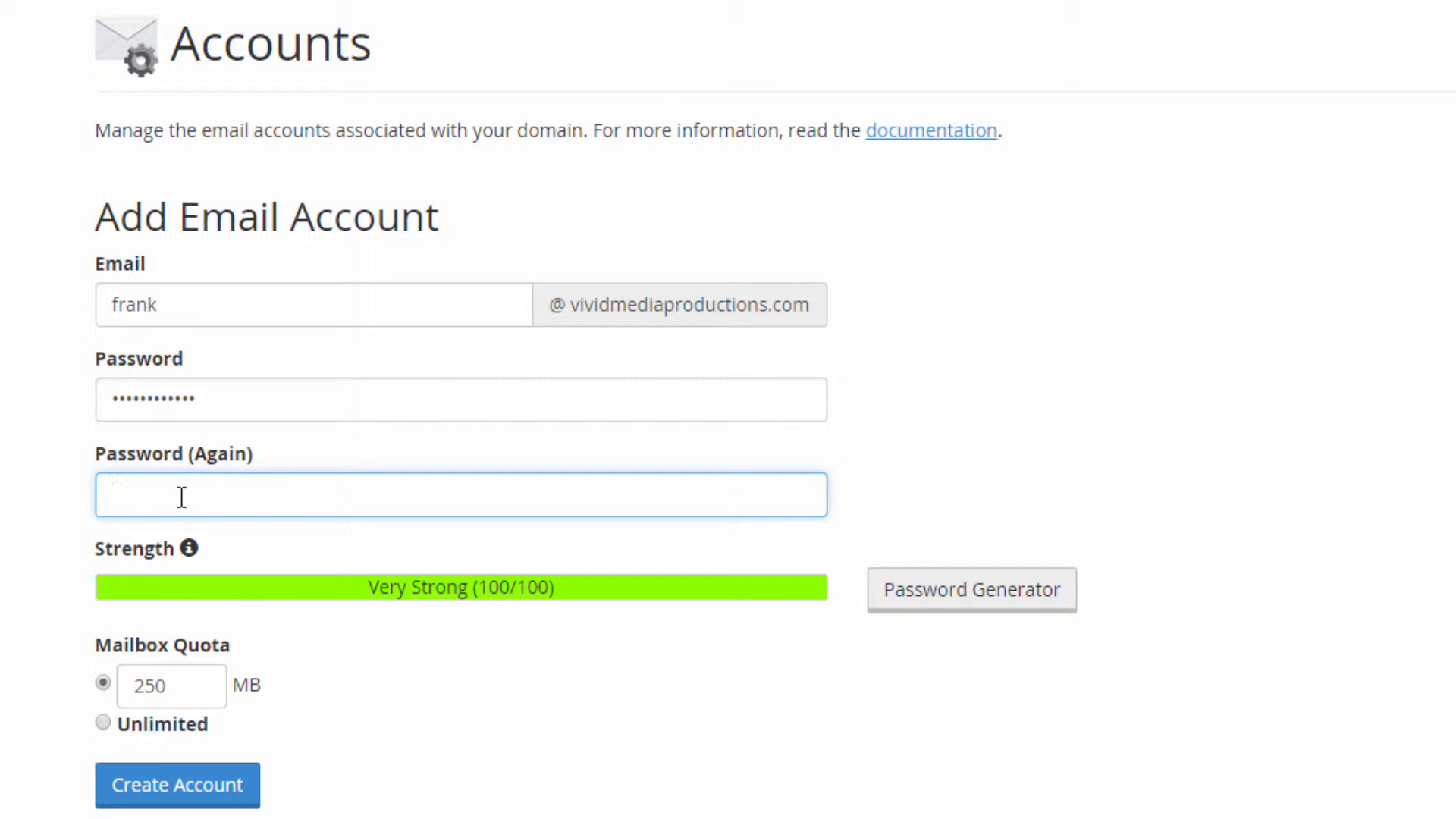
text(••••••••••••)
key(Return)
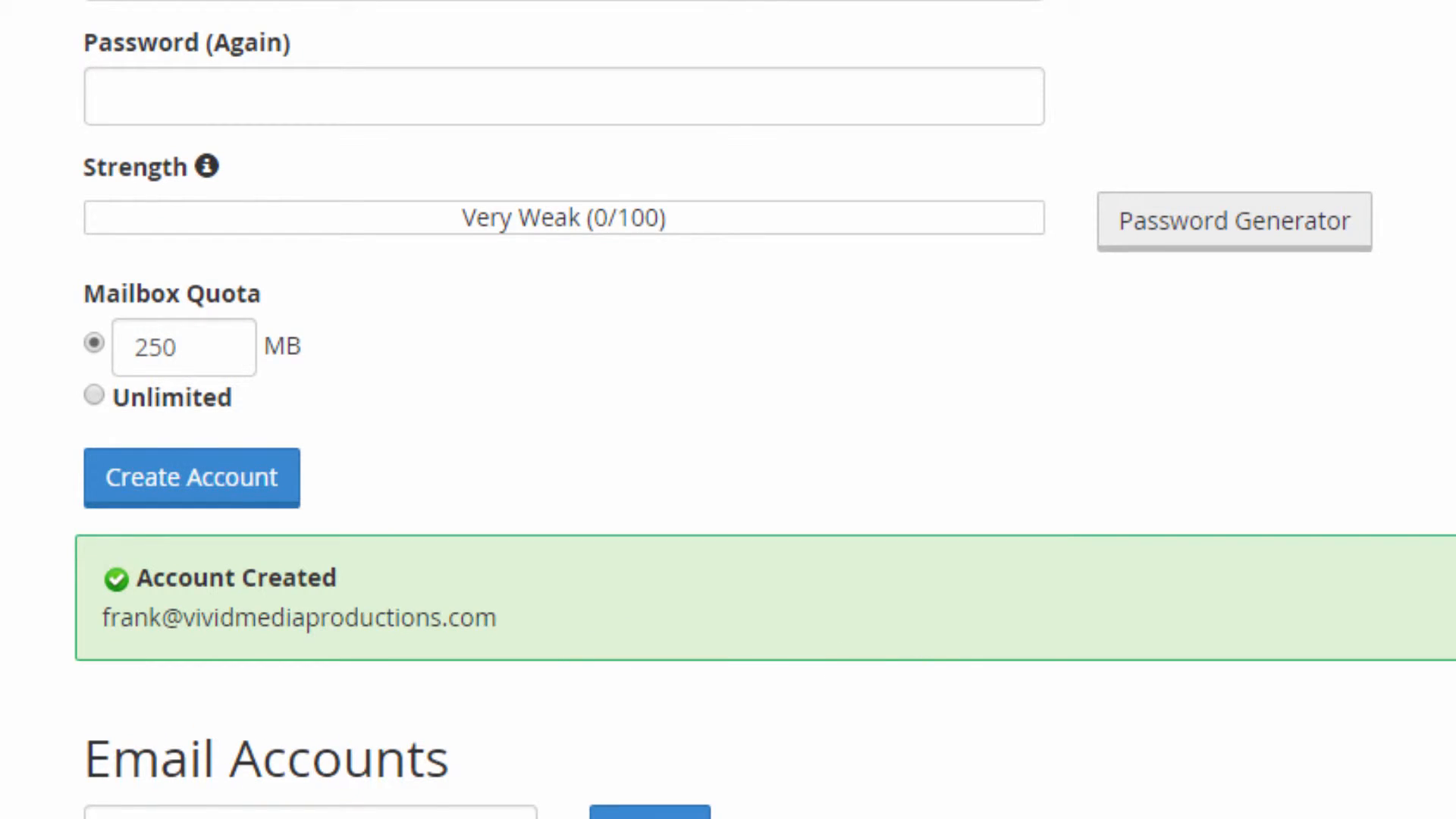
click(173, 119)
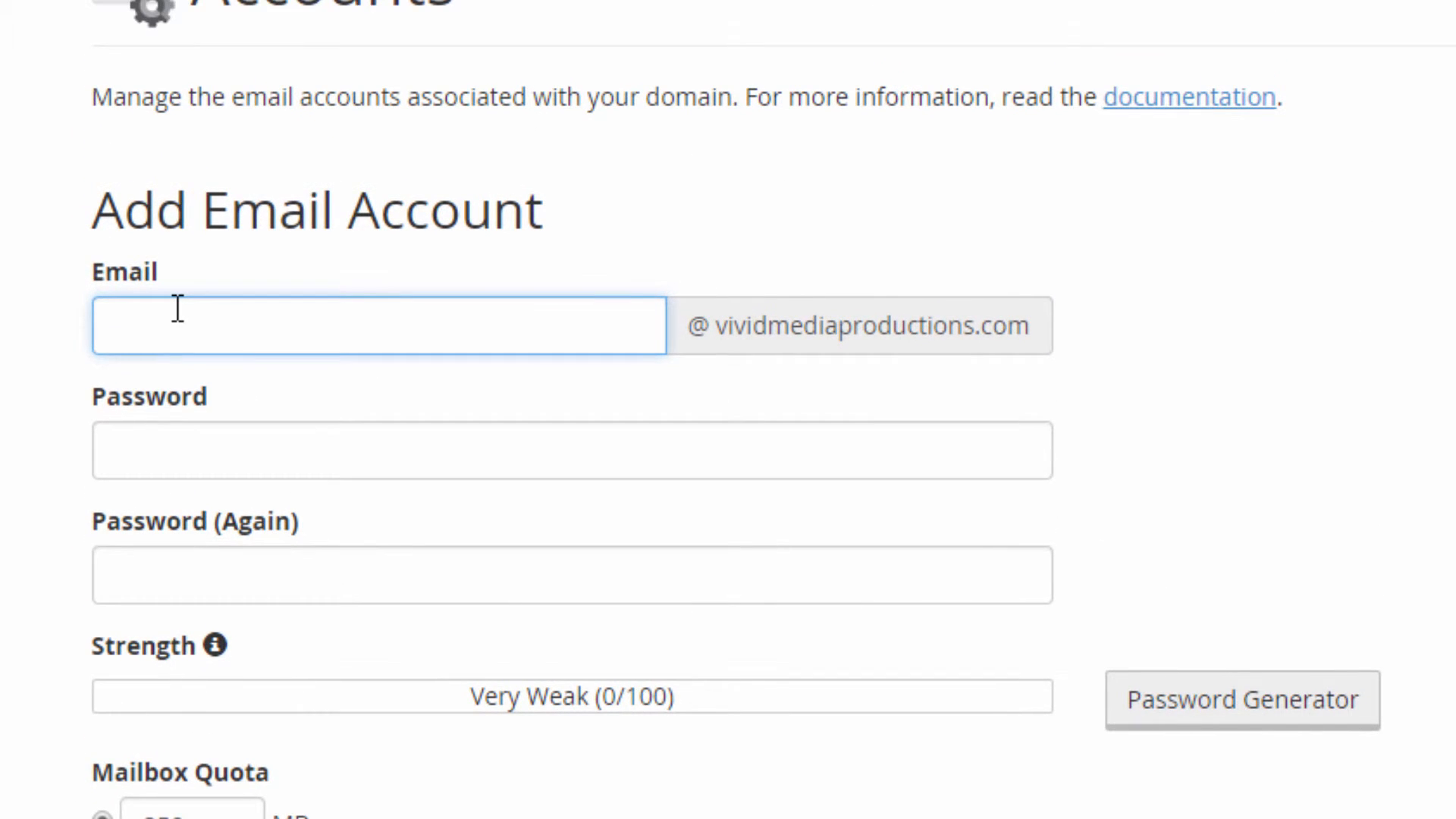
click(139, 447)
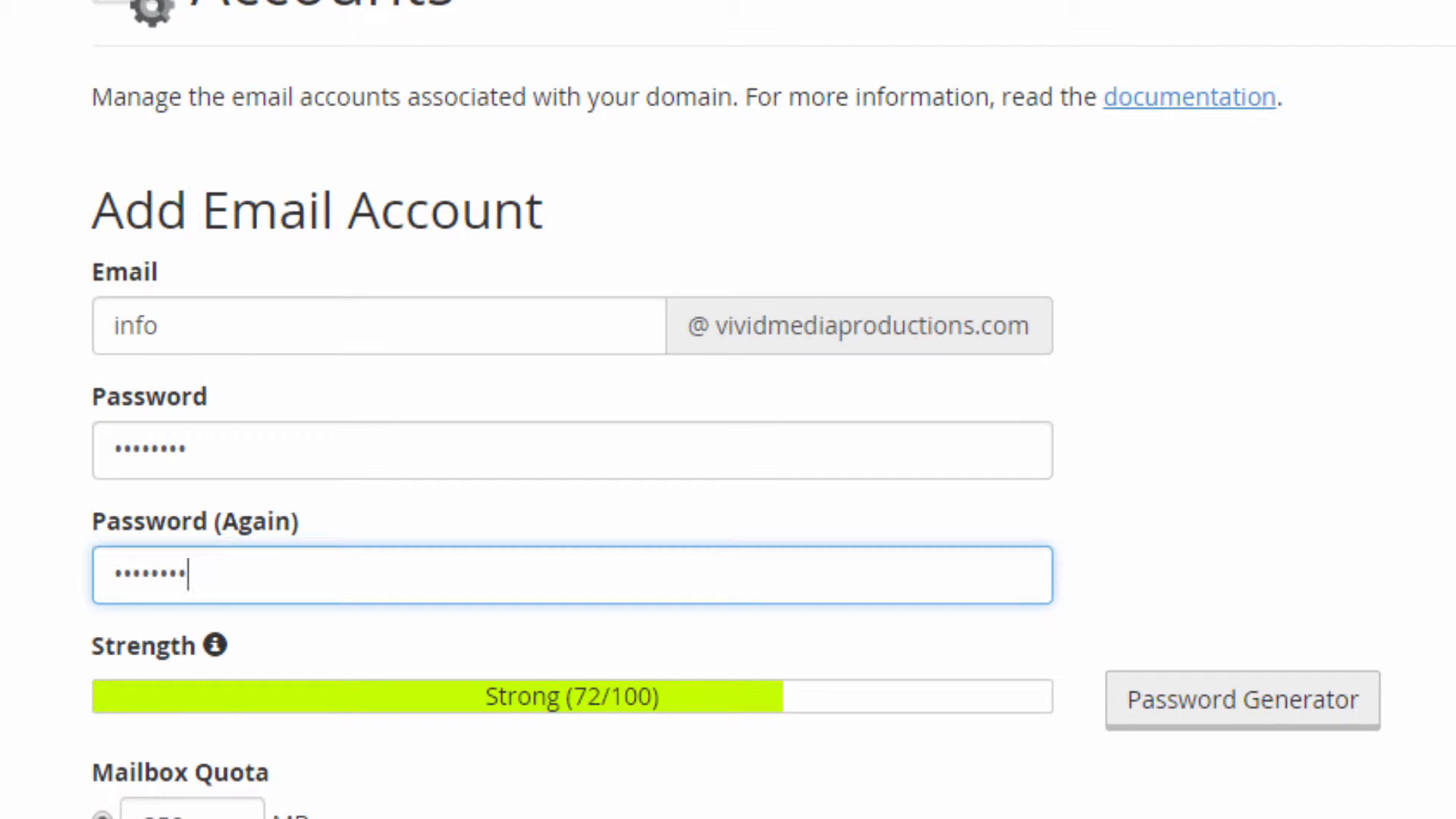
click(228, 814)
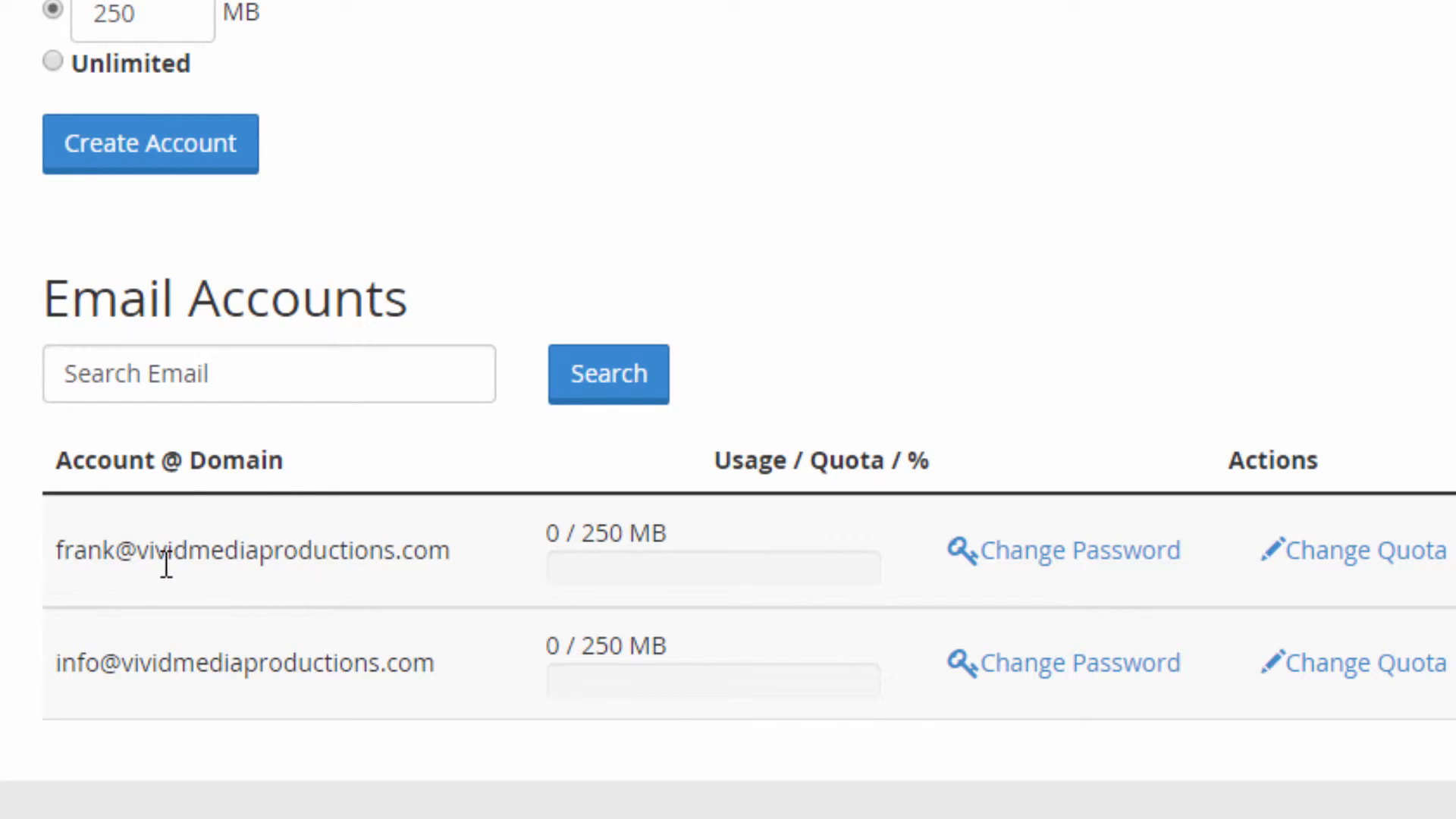
click(1406, 576)
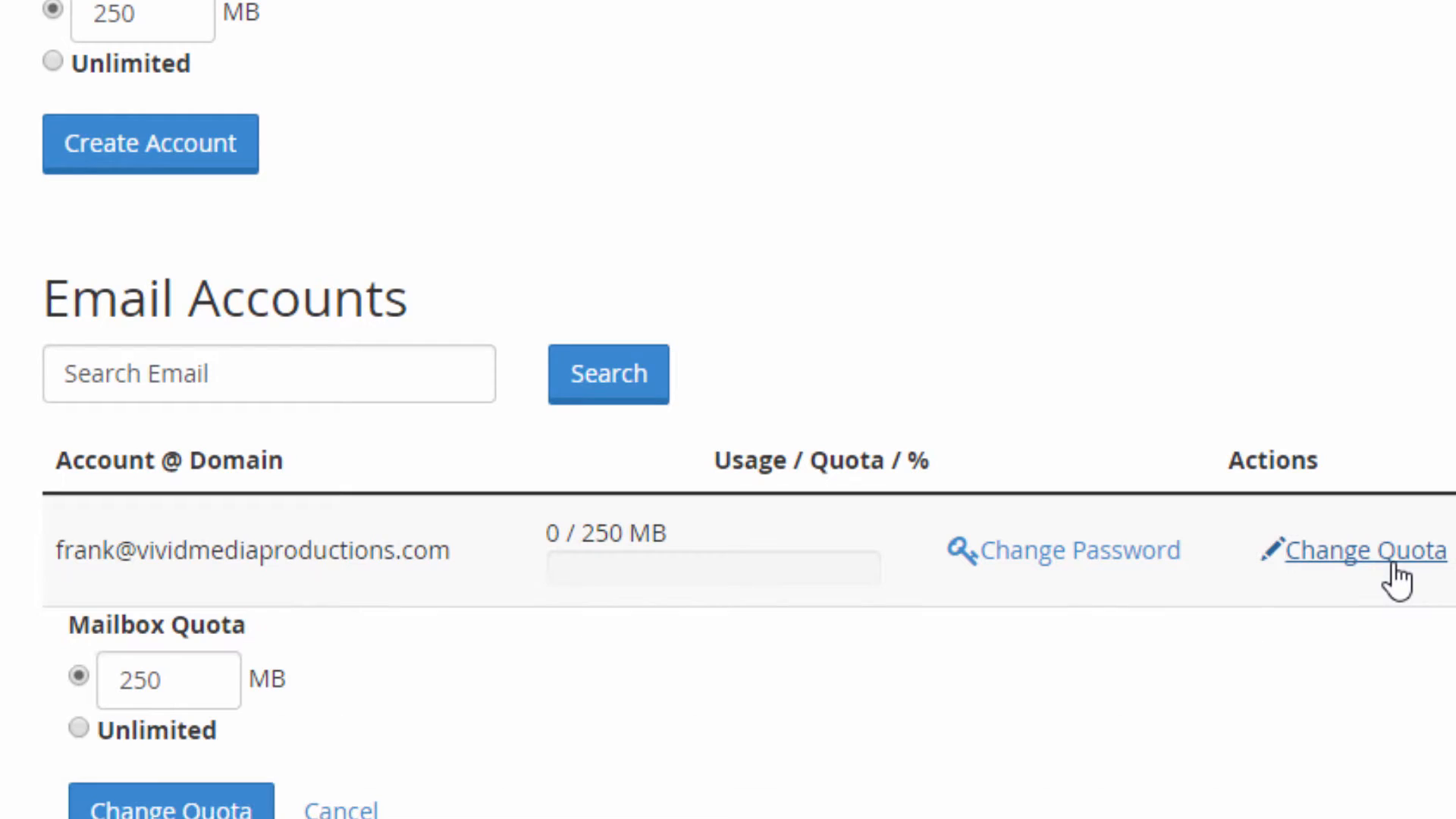
click(79, 728)
click(189, 810)
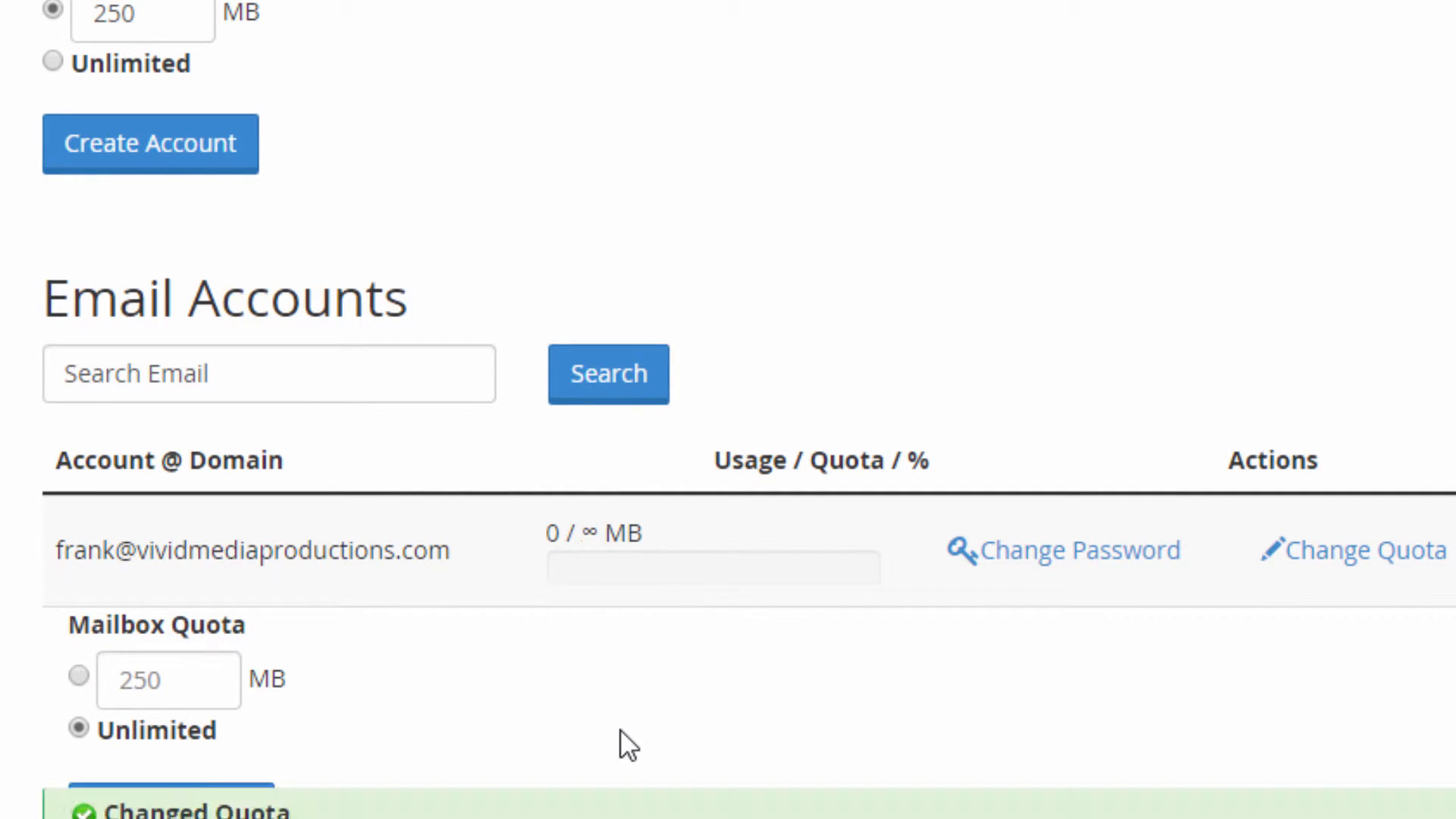
scroll(1372, 720, down, 1)
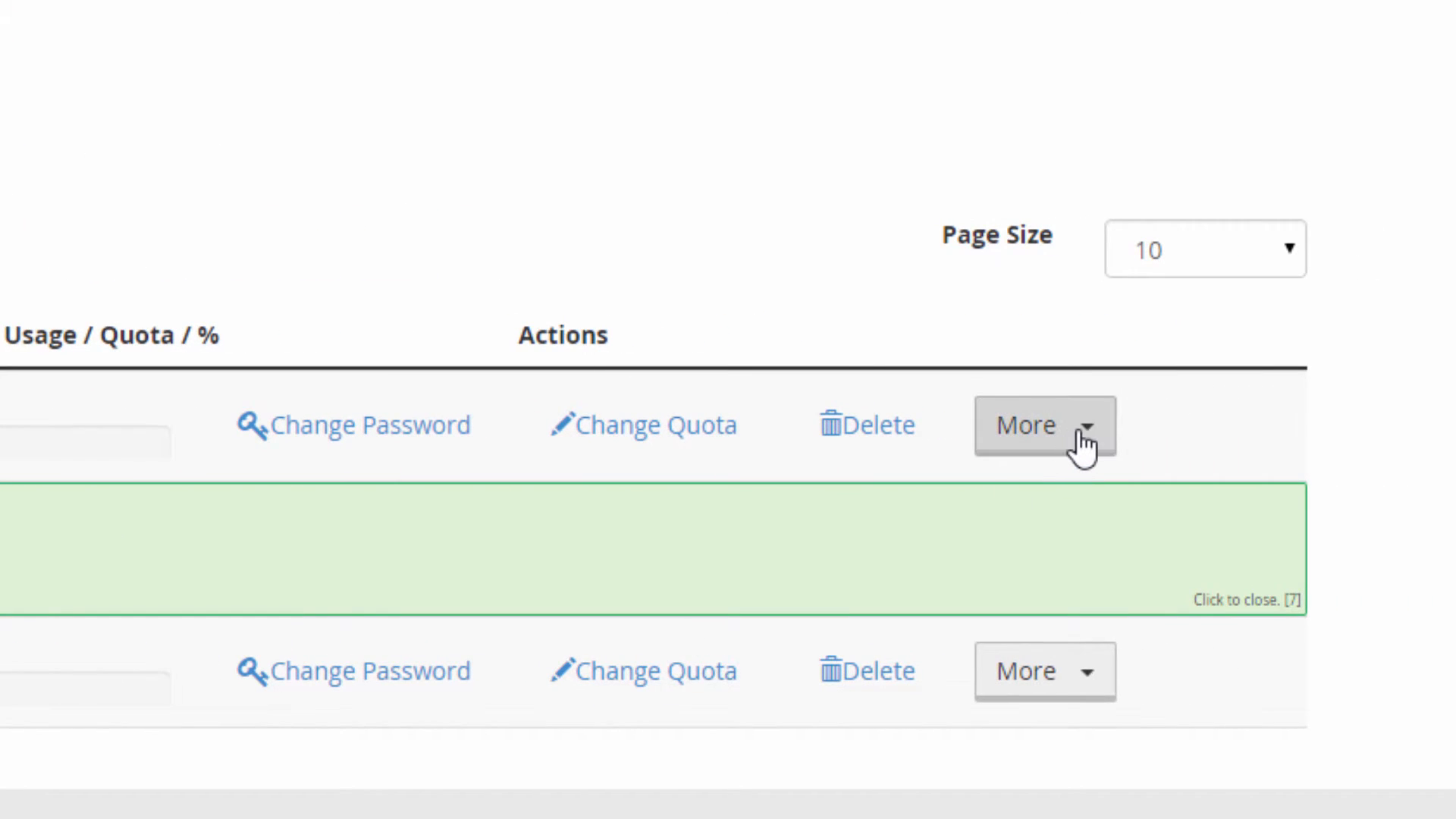
click(1082, 446)
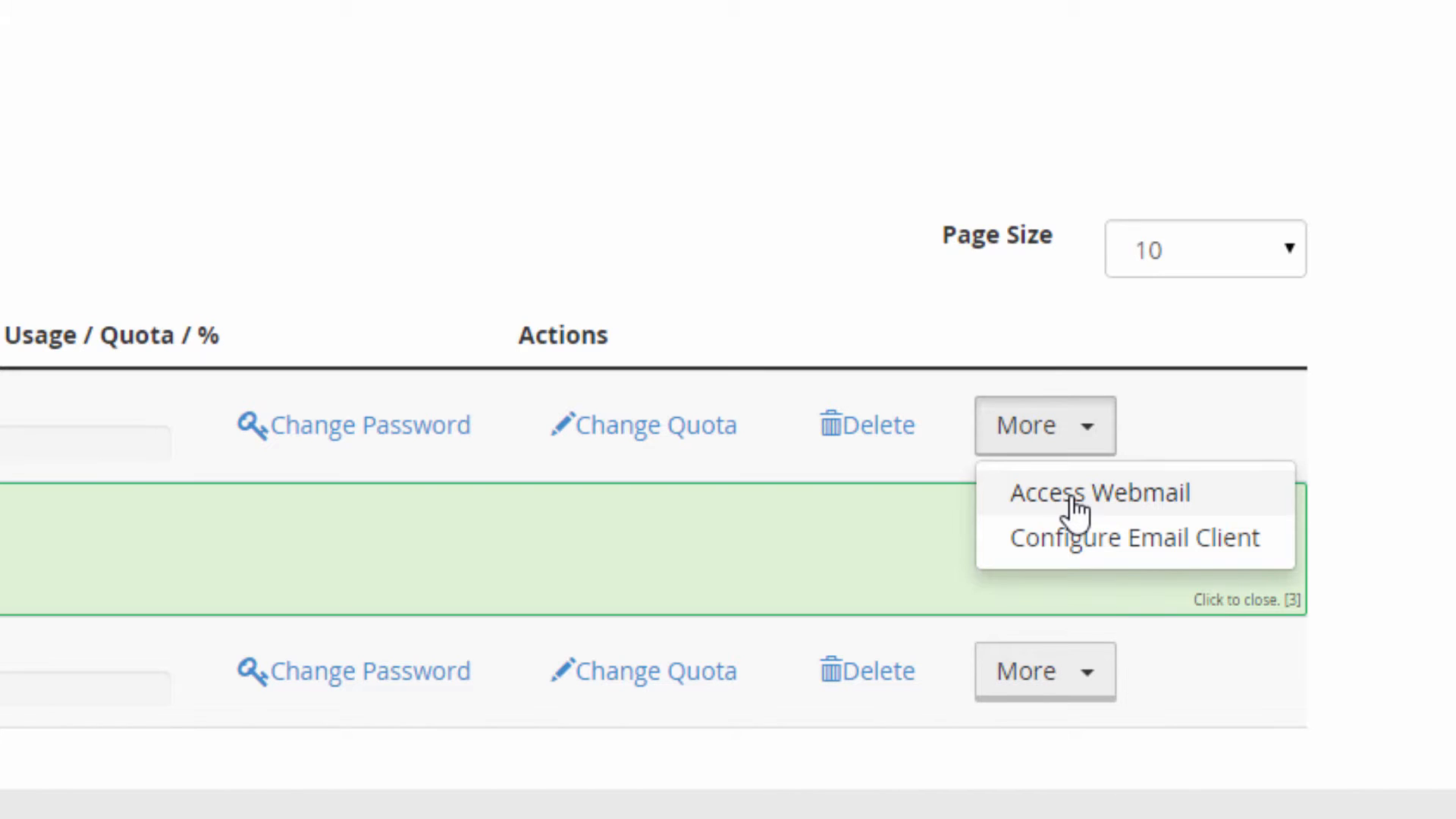
click(1163, 497)
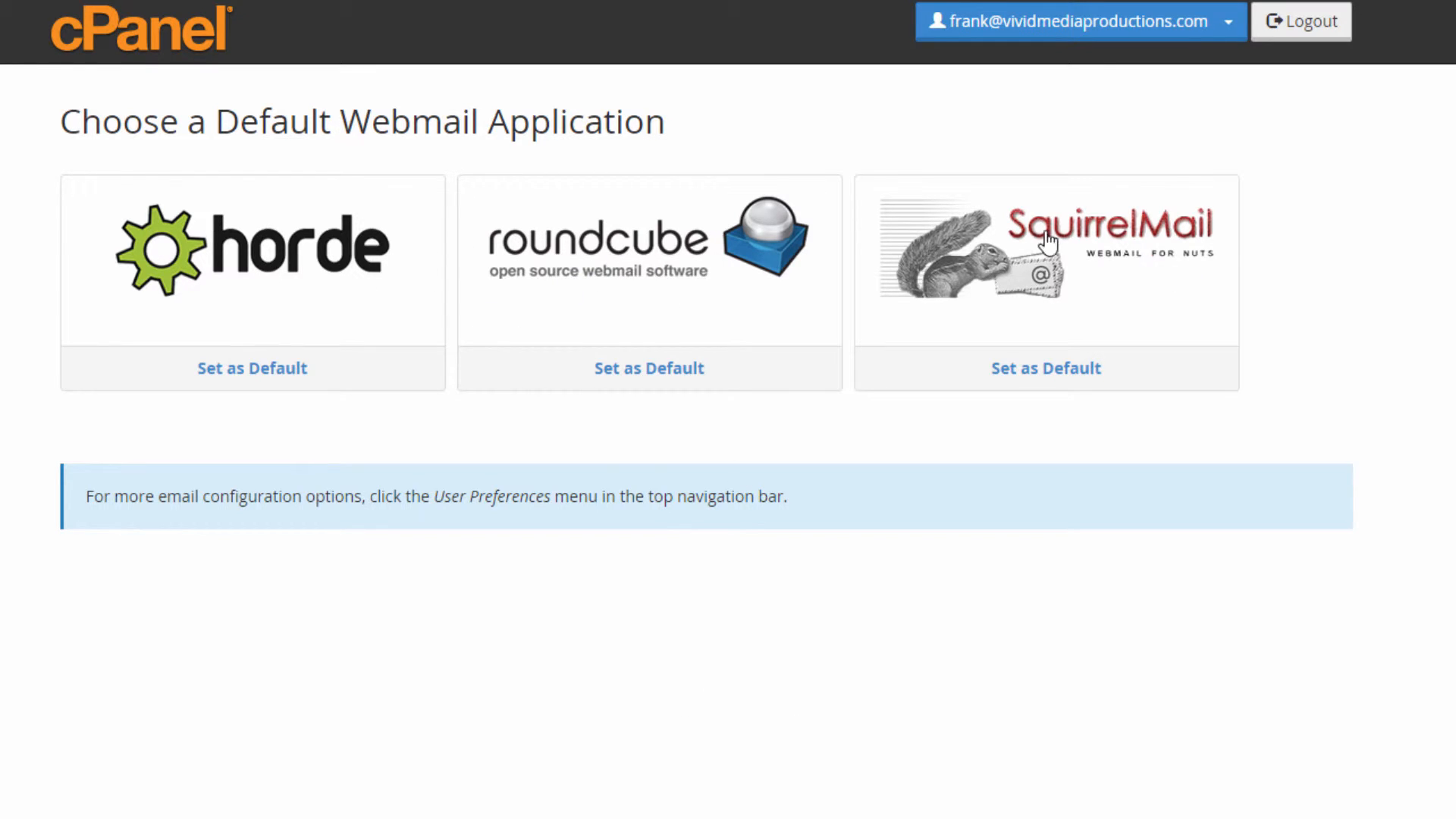
click(591, 244)
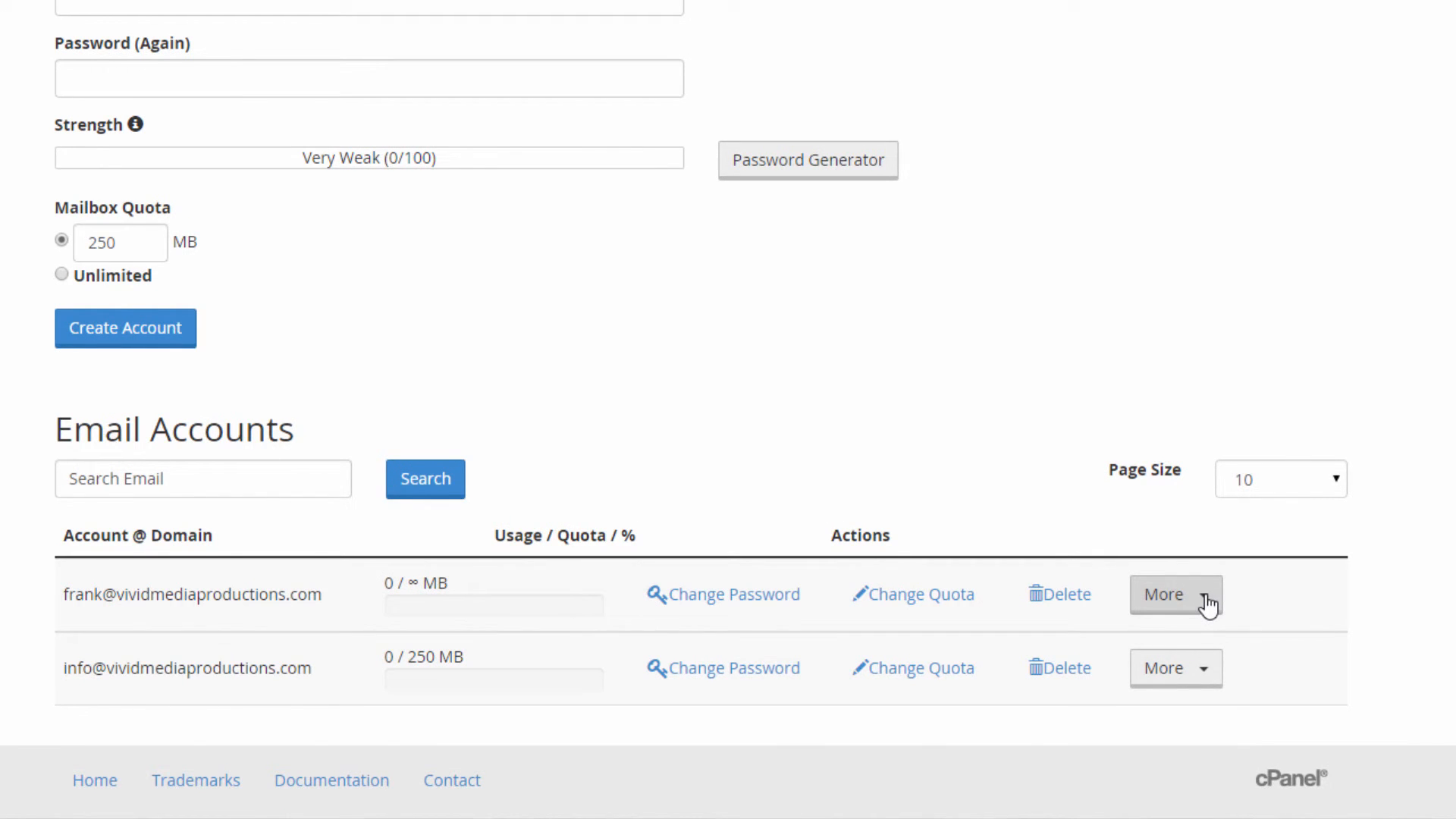
click(1204, 599)
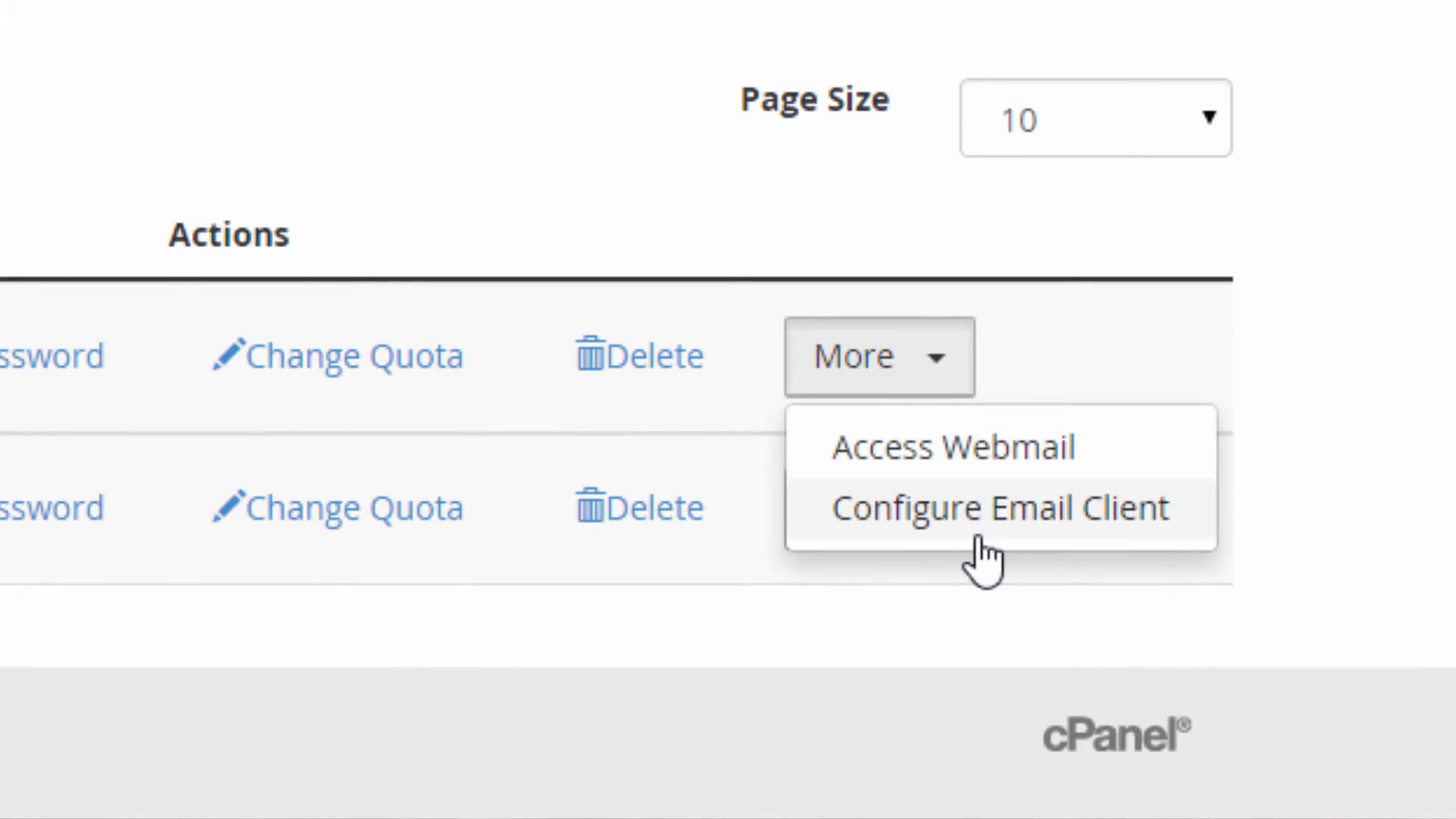
click(902, 510)
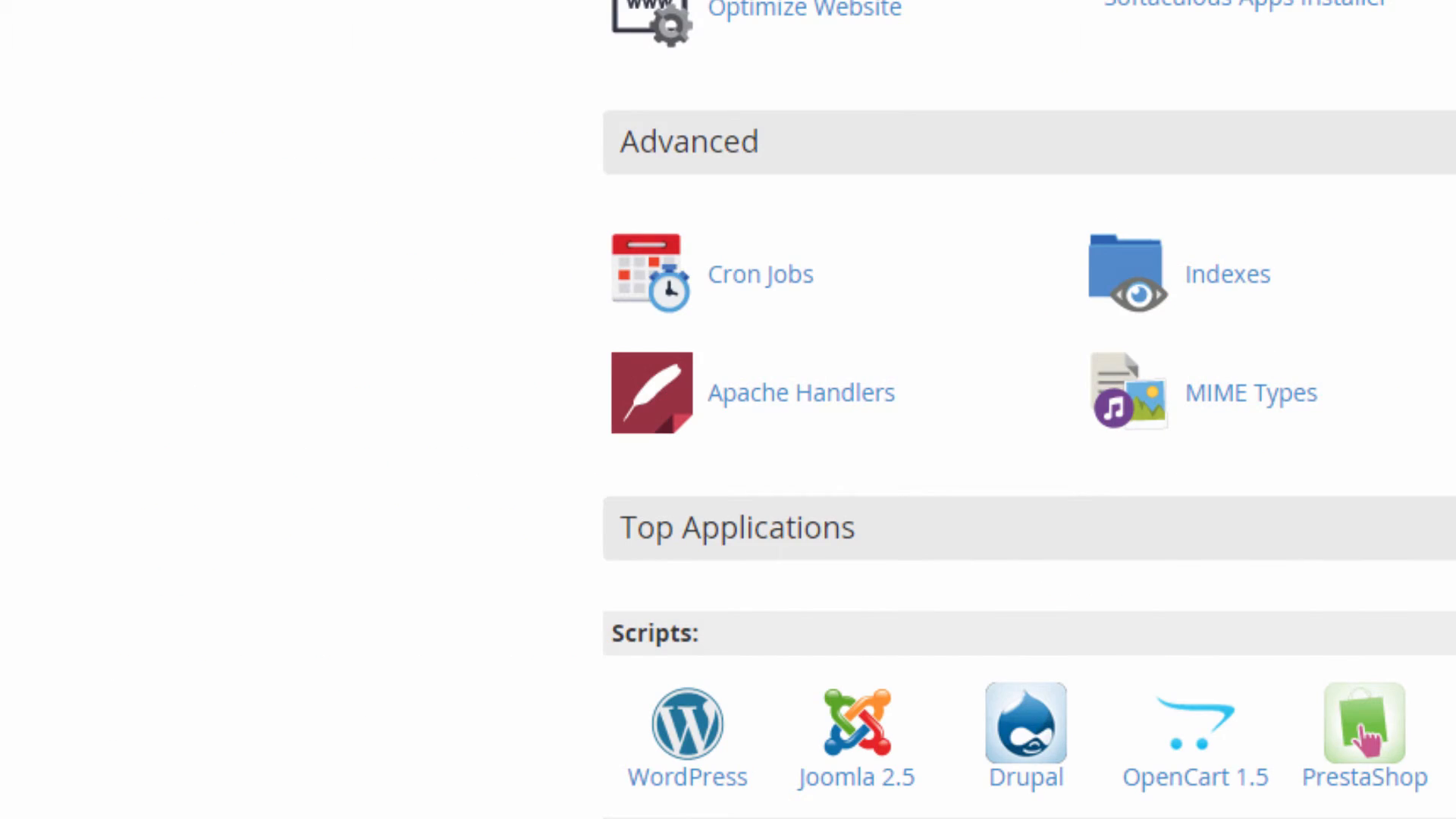
Scroll up and down the cPanel home page to look over its sections.
scroll(1357, 707, down, 1)
scroll(1357, 708, up, 6)
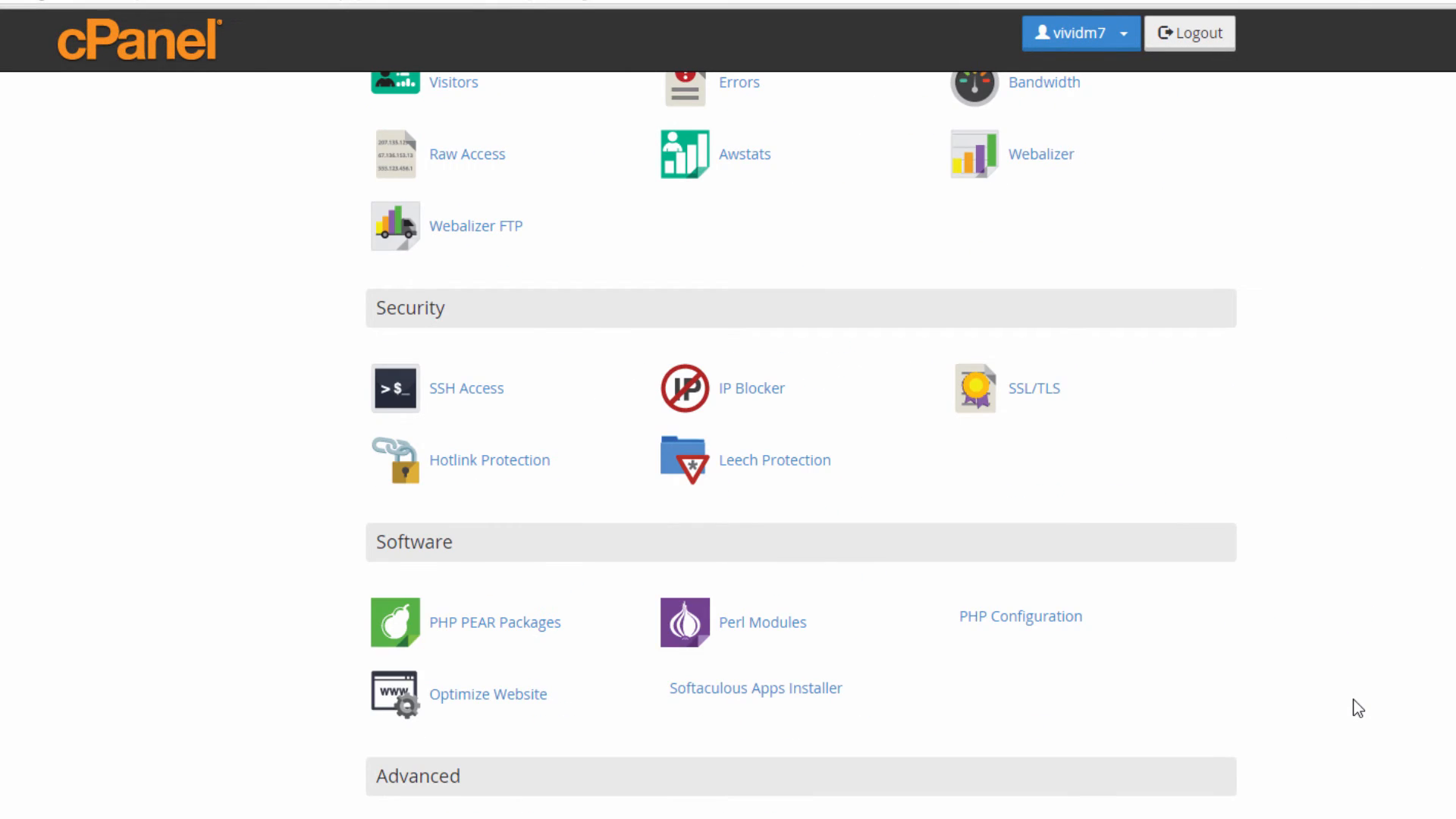
scroll(1357, 707, up, 15)
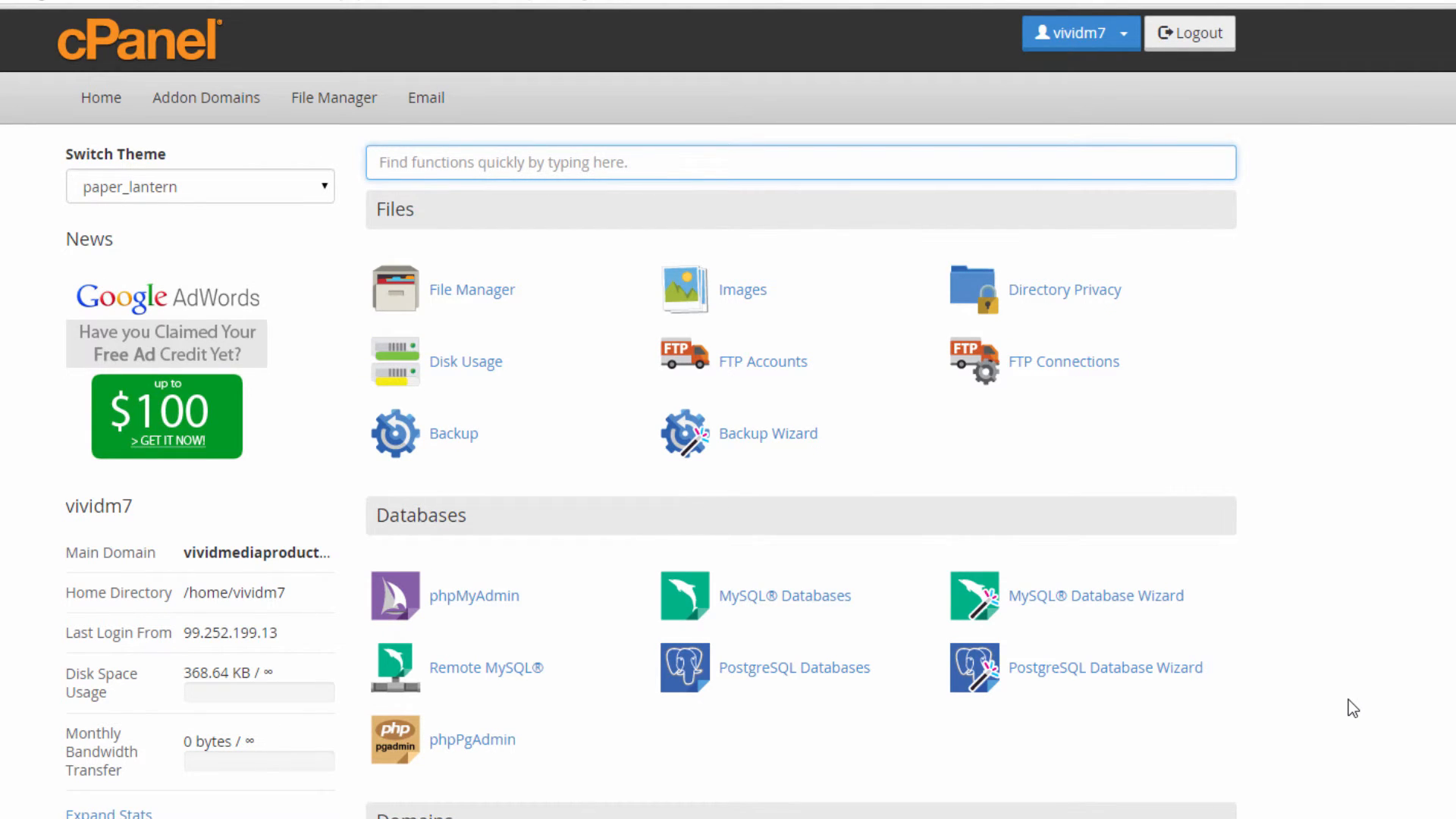
scroll(1348, 699, down, 5)
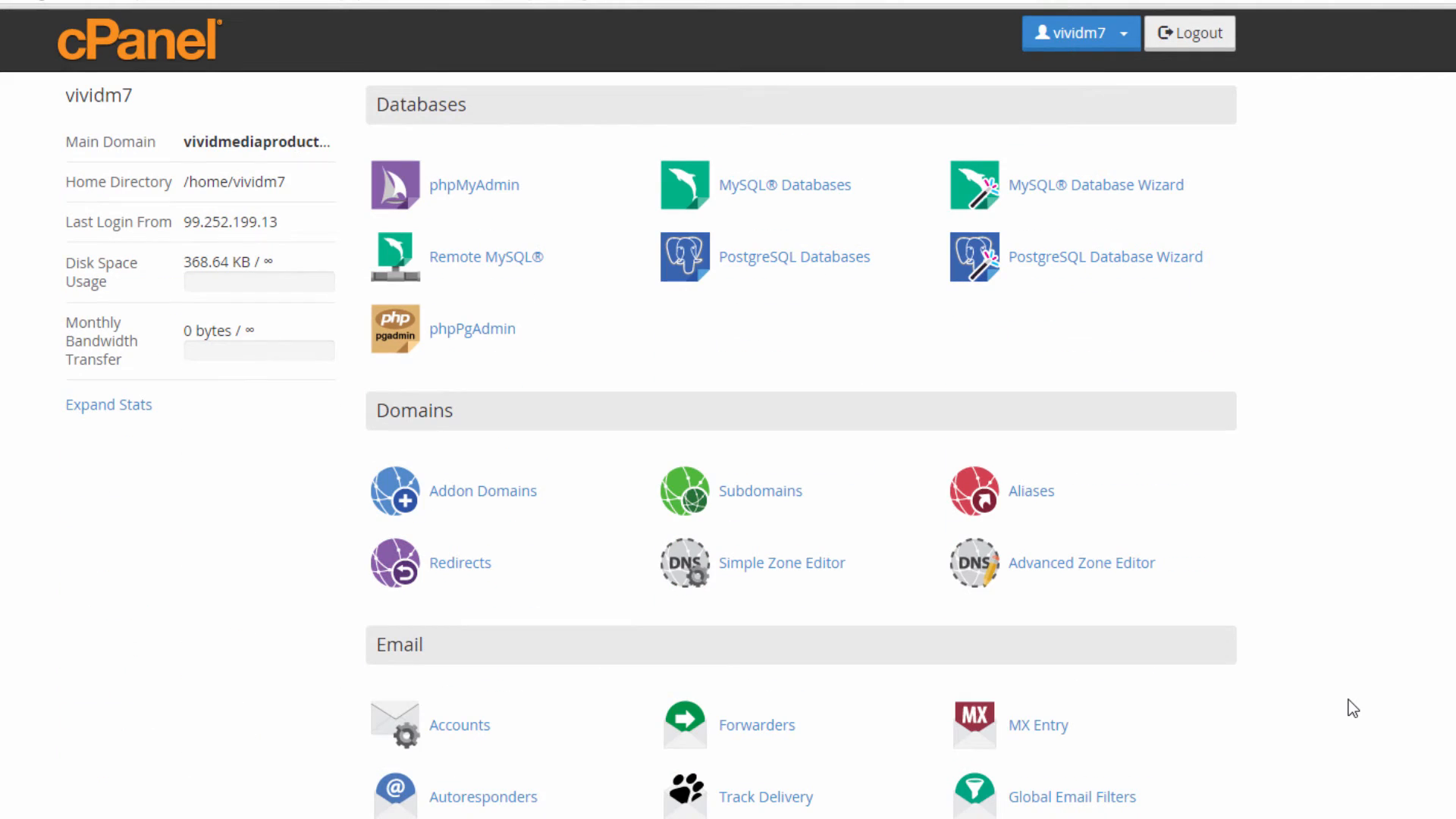
scroll(1348, 699, down, 5)
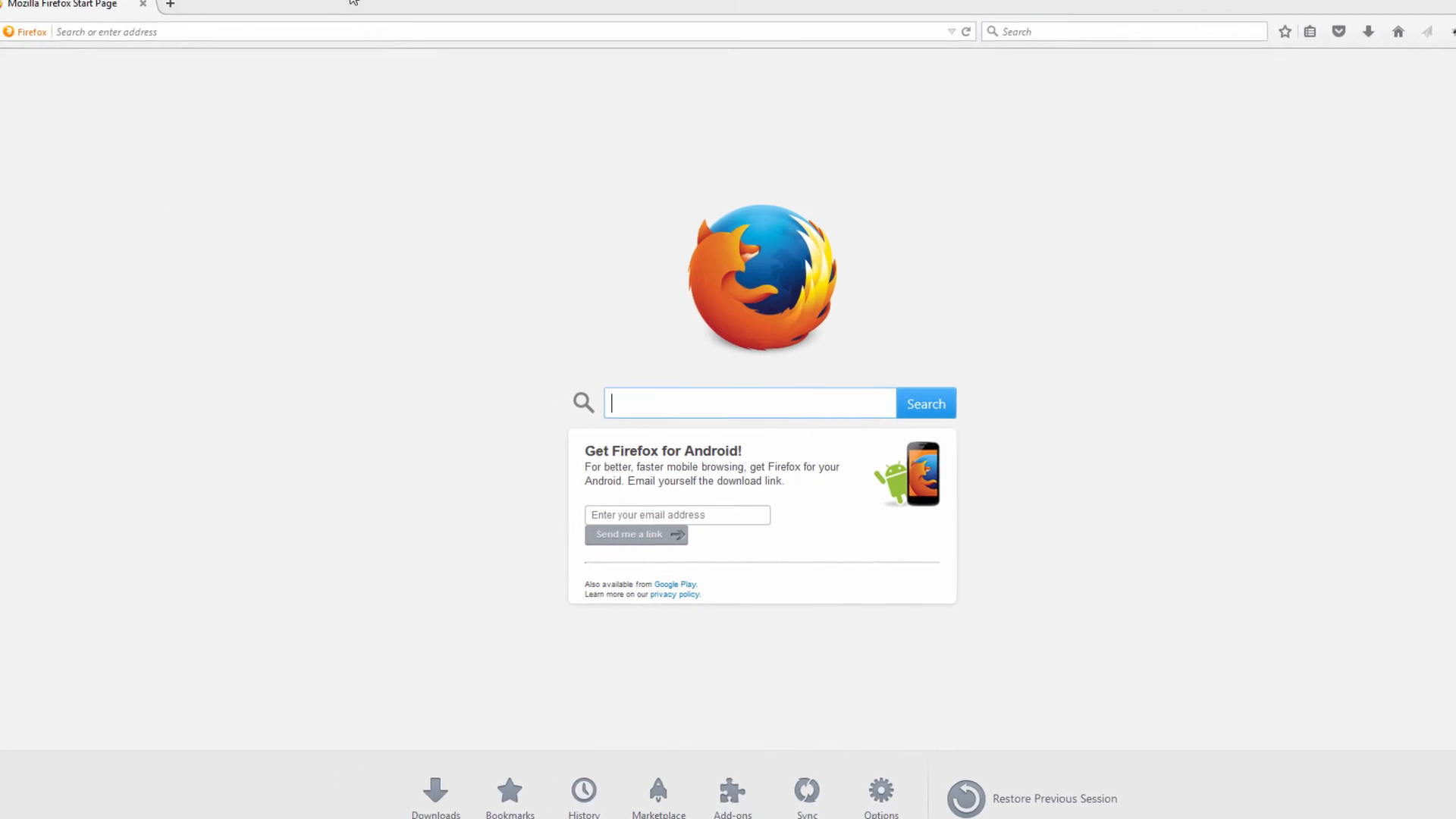
Load the vividmediaproductions.com/cpanel login address in Firefox.
click(216, 30)
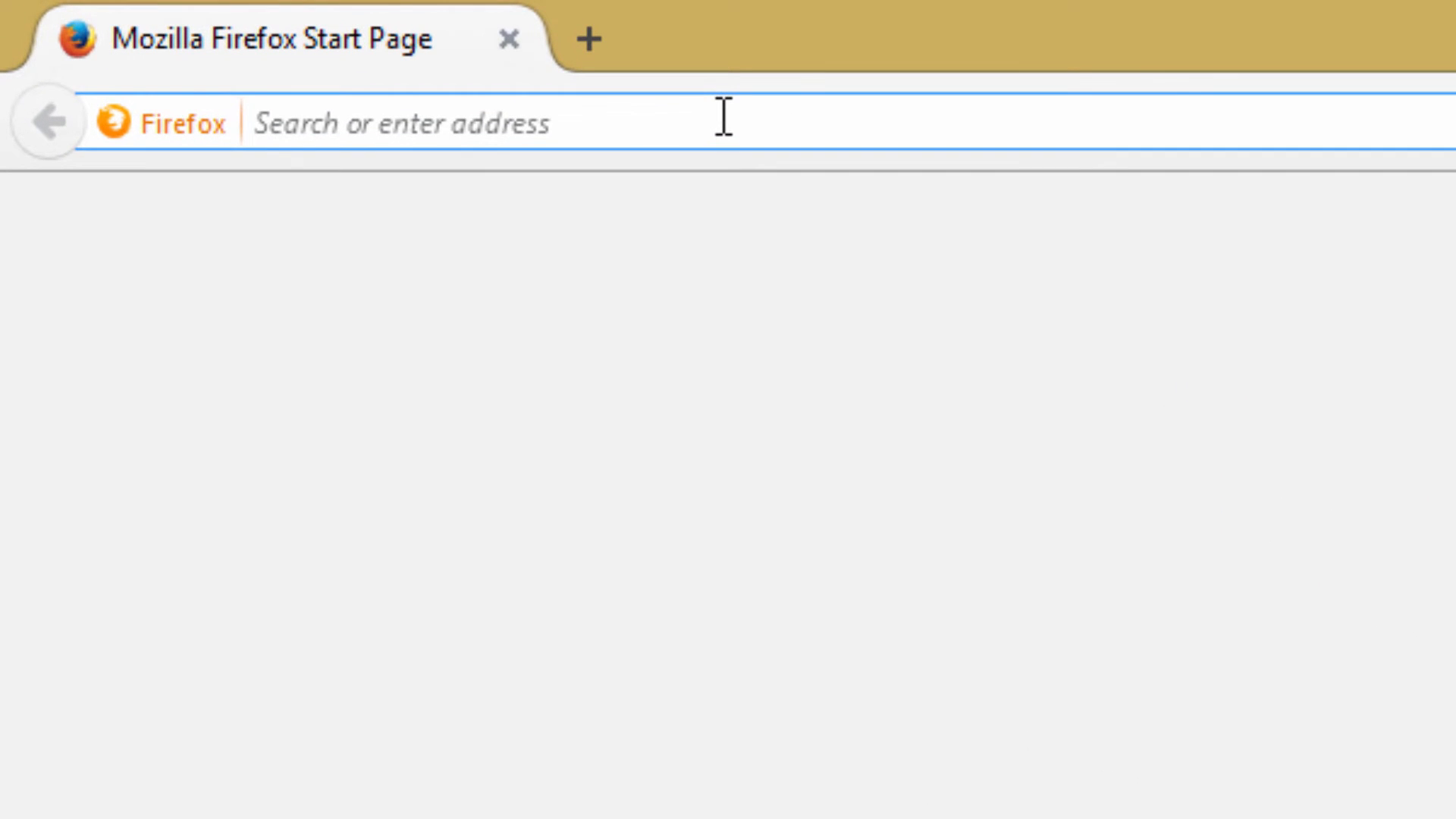
text(vividmediaproductions.com/)
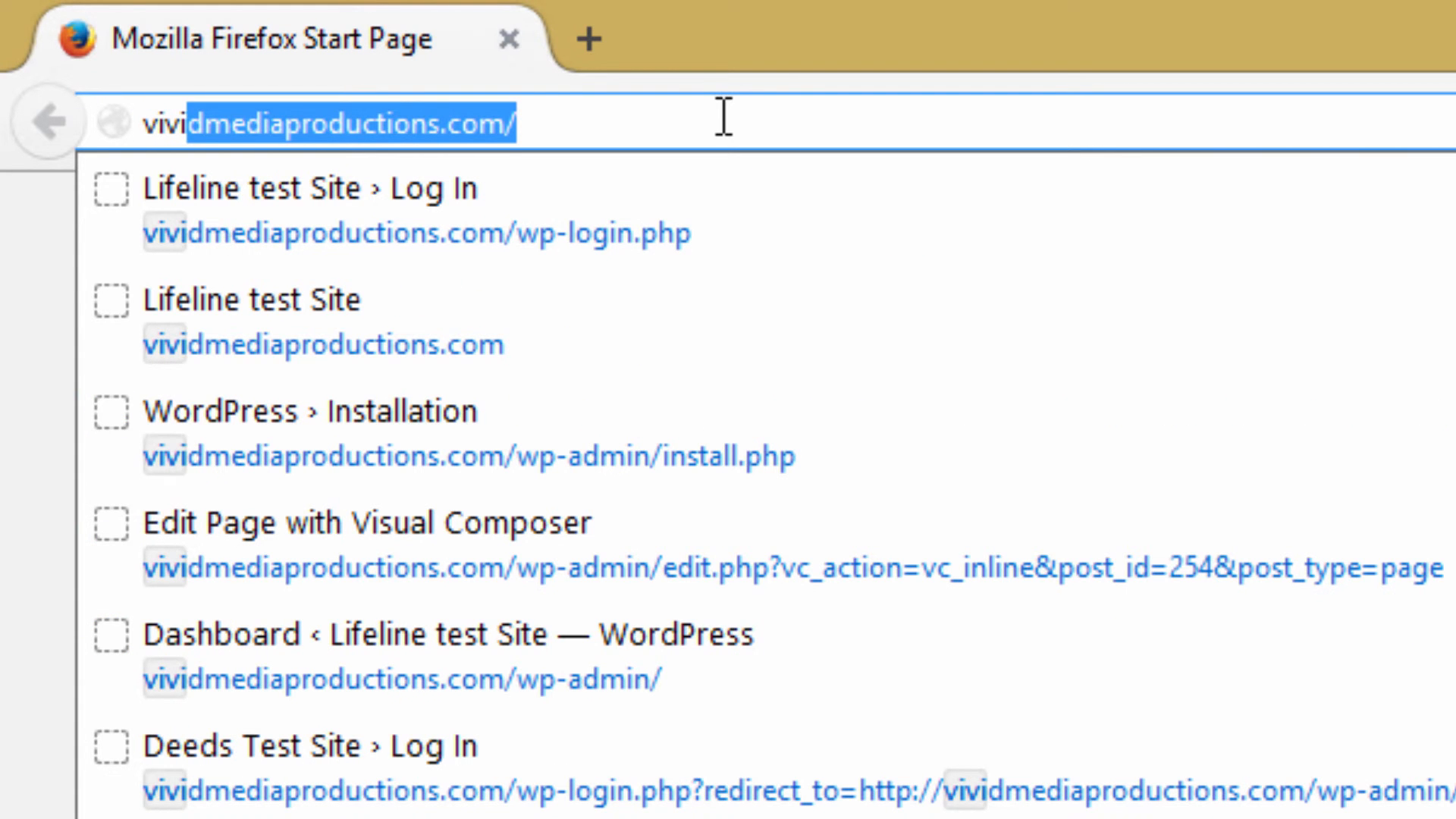
click(533, 120)
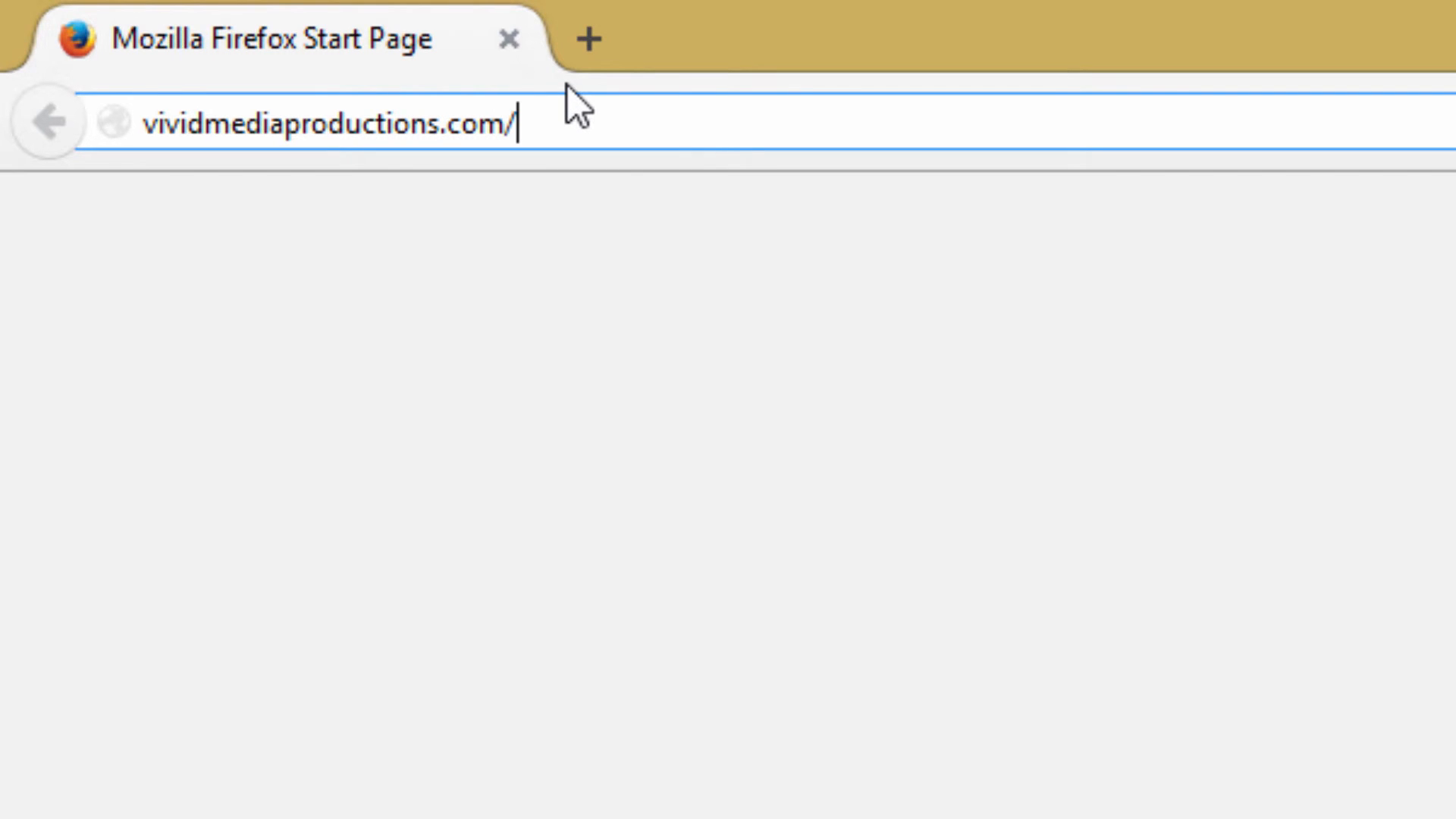
text(cpanel)
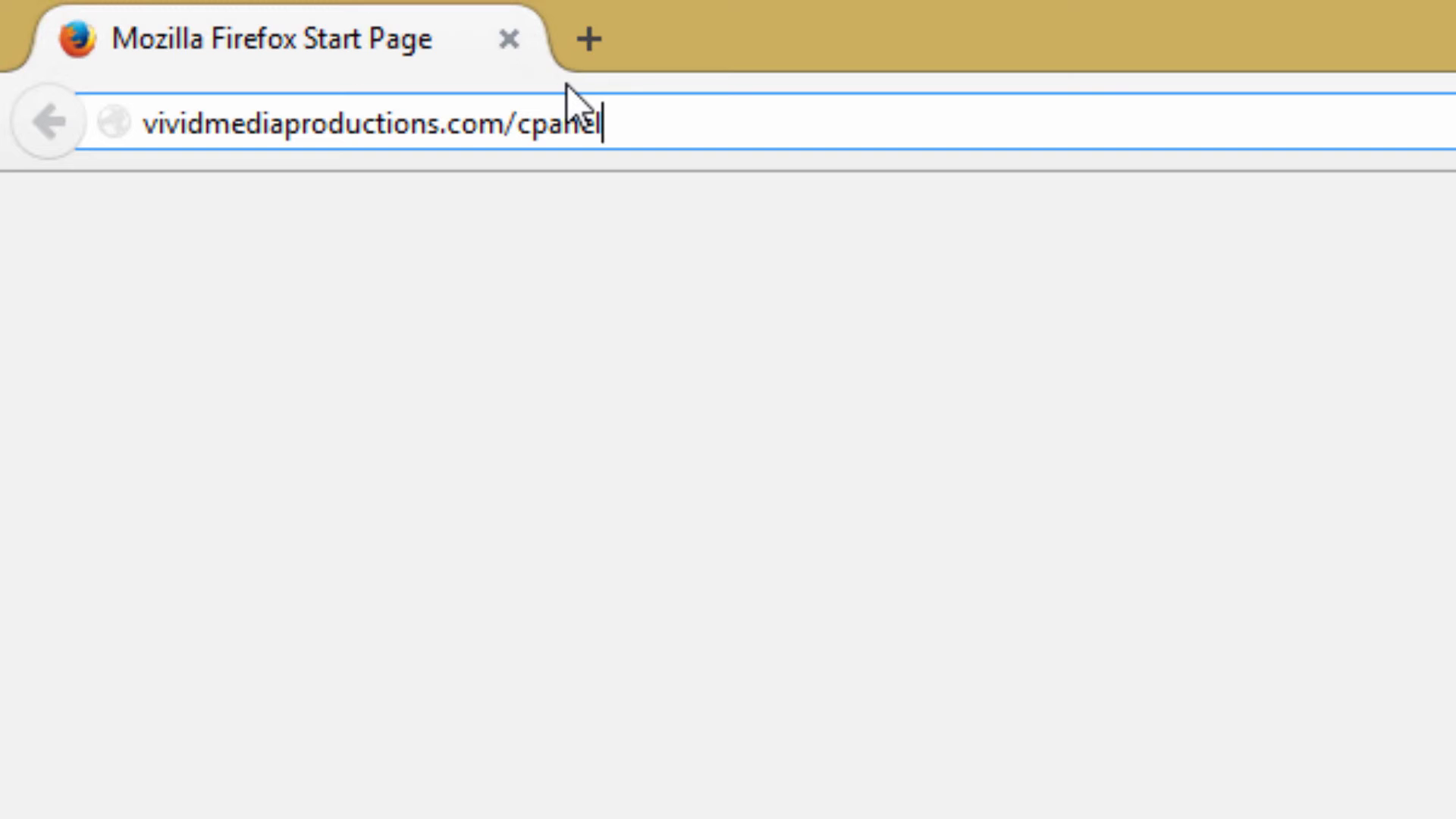
key(Return)
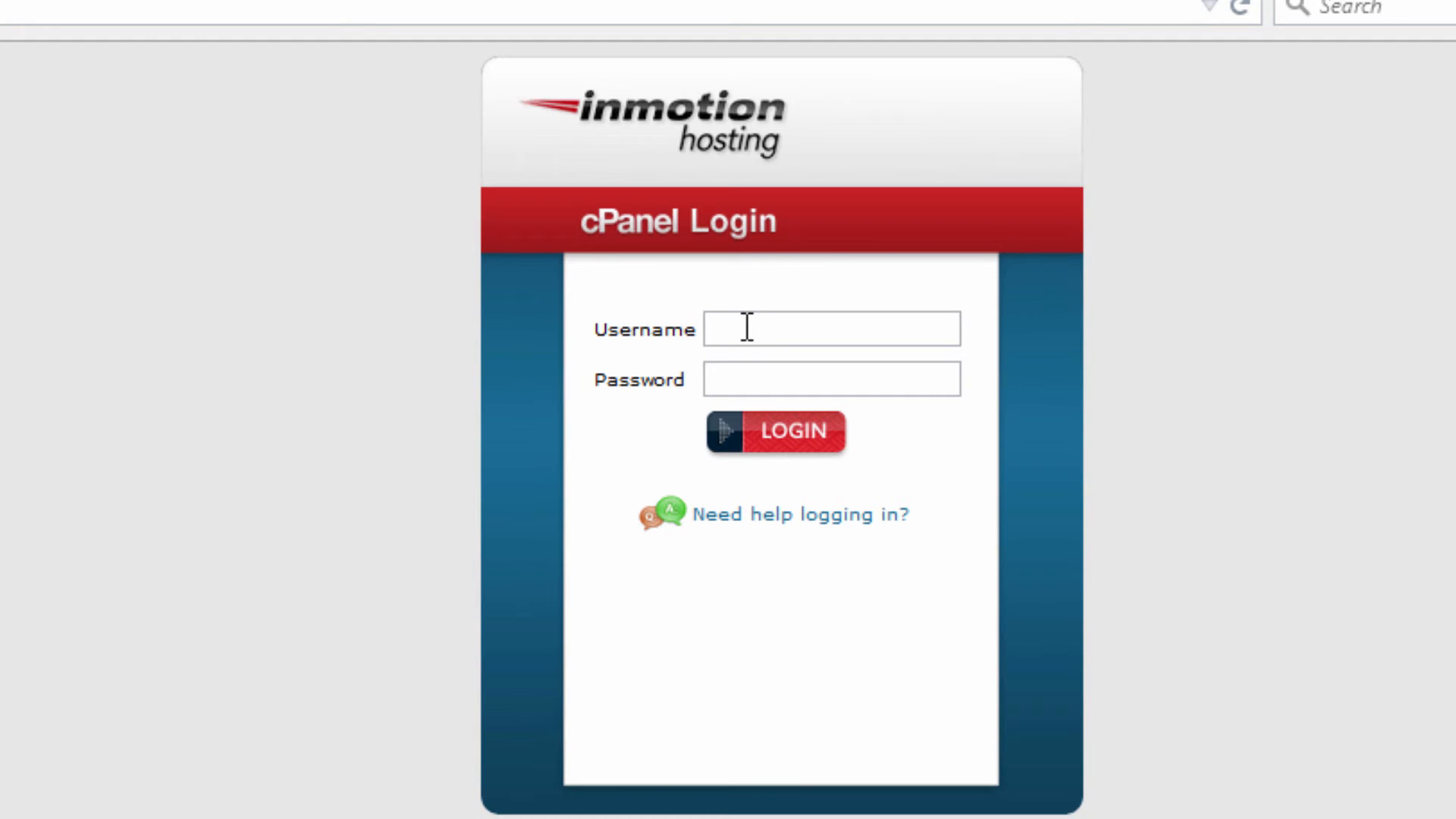
Log in with the cPanel username and pasted password, and let Firefox remember the password.
text(vivid)
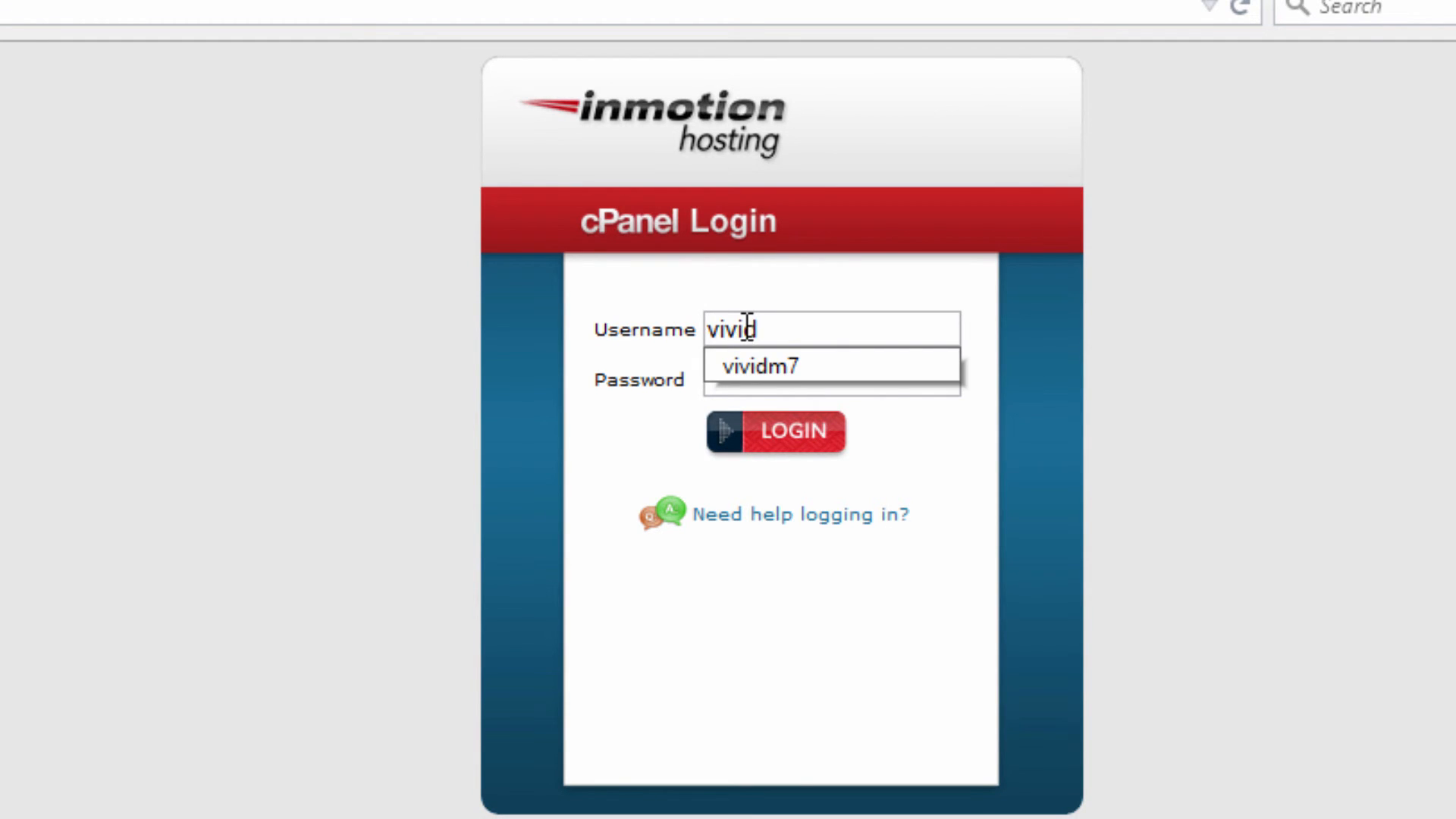
text(m7)
click(848, 373)
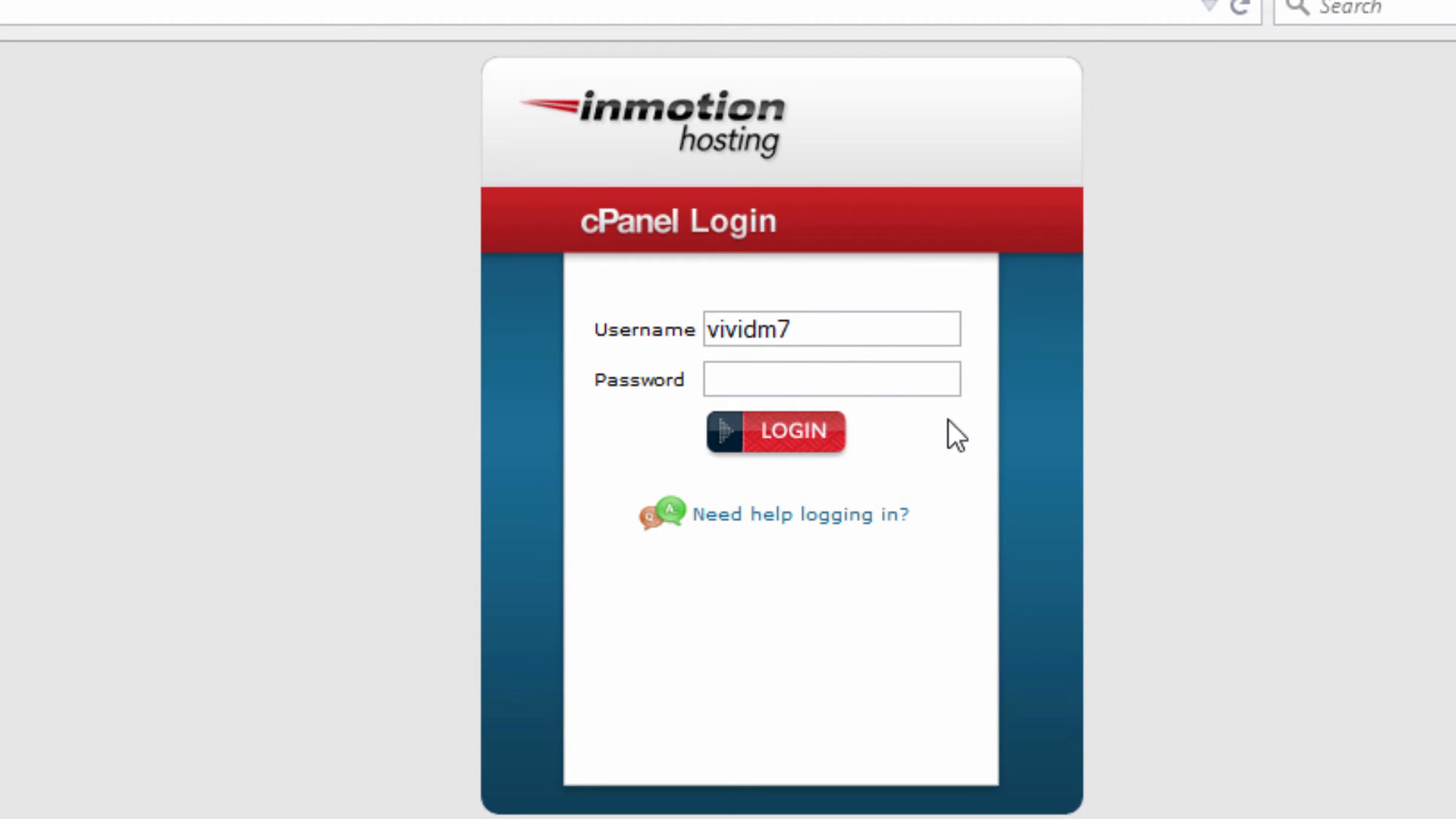
click(807, 377)
key(ctrl+v)
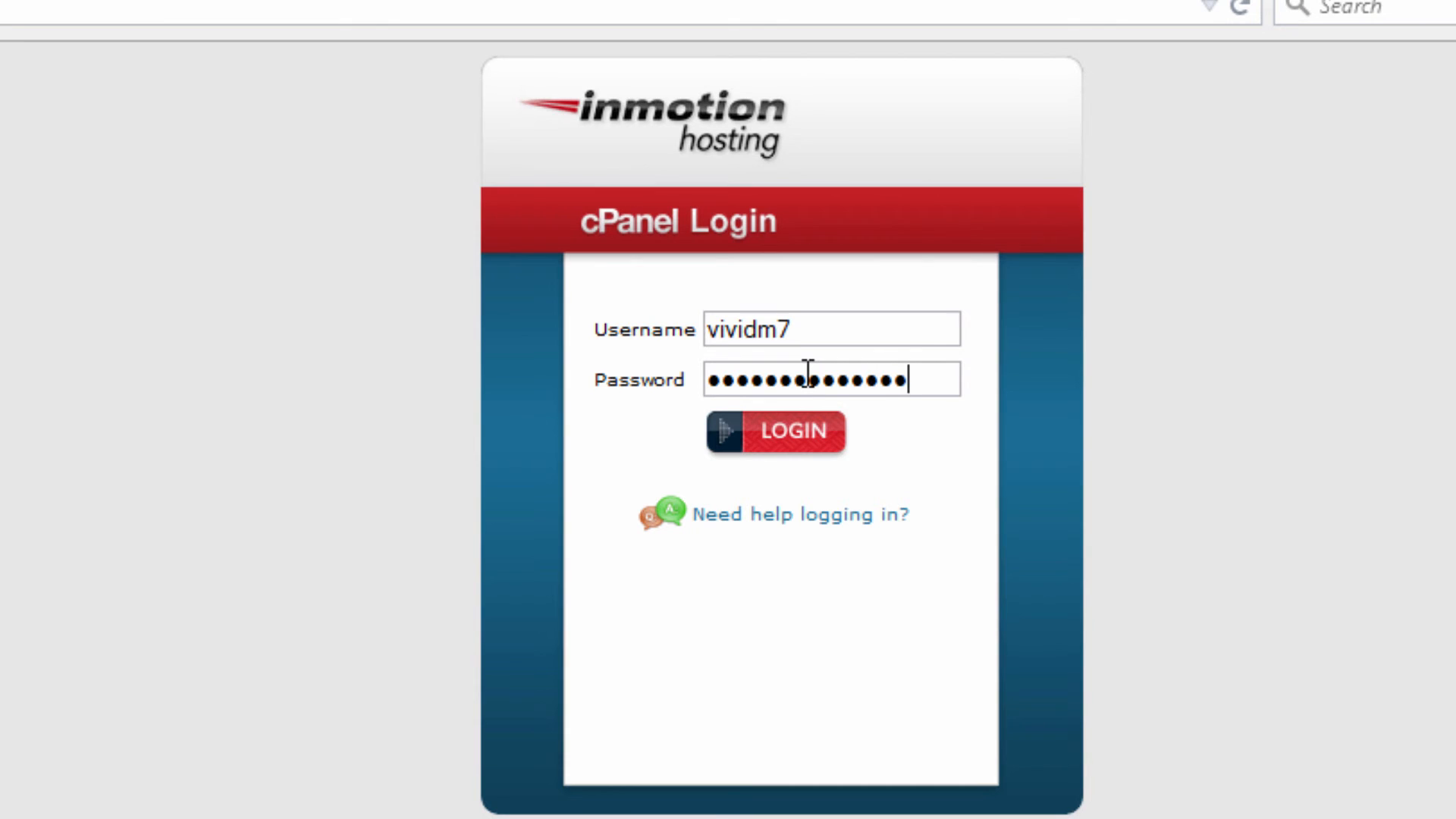
key(Return)
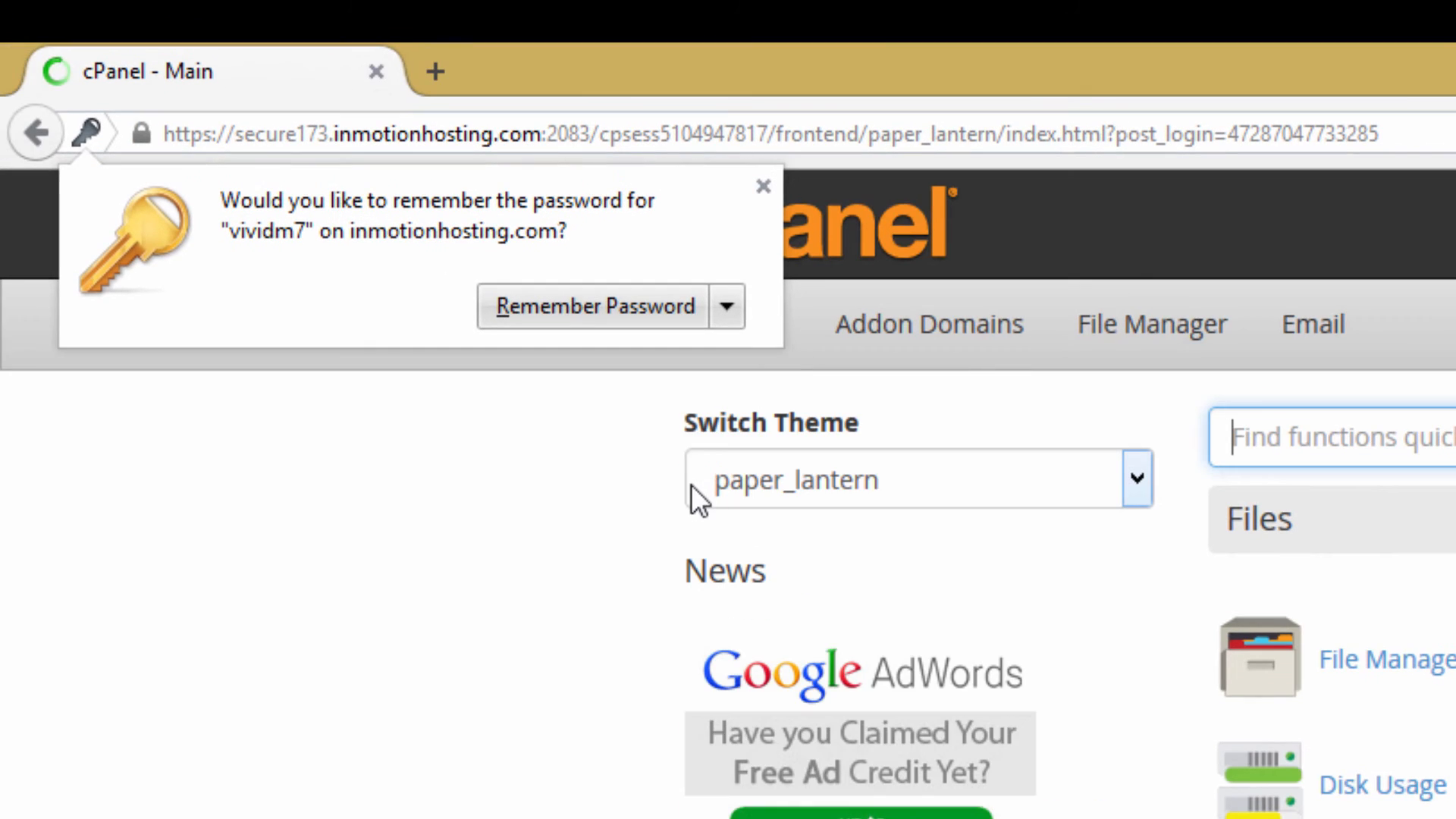
click(617, 304)
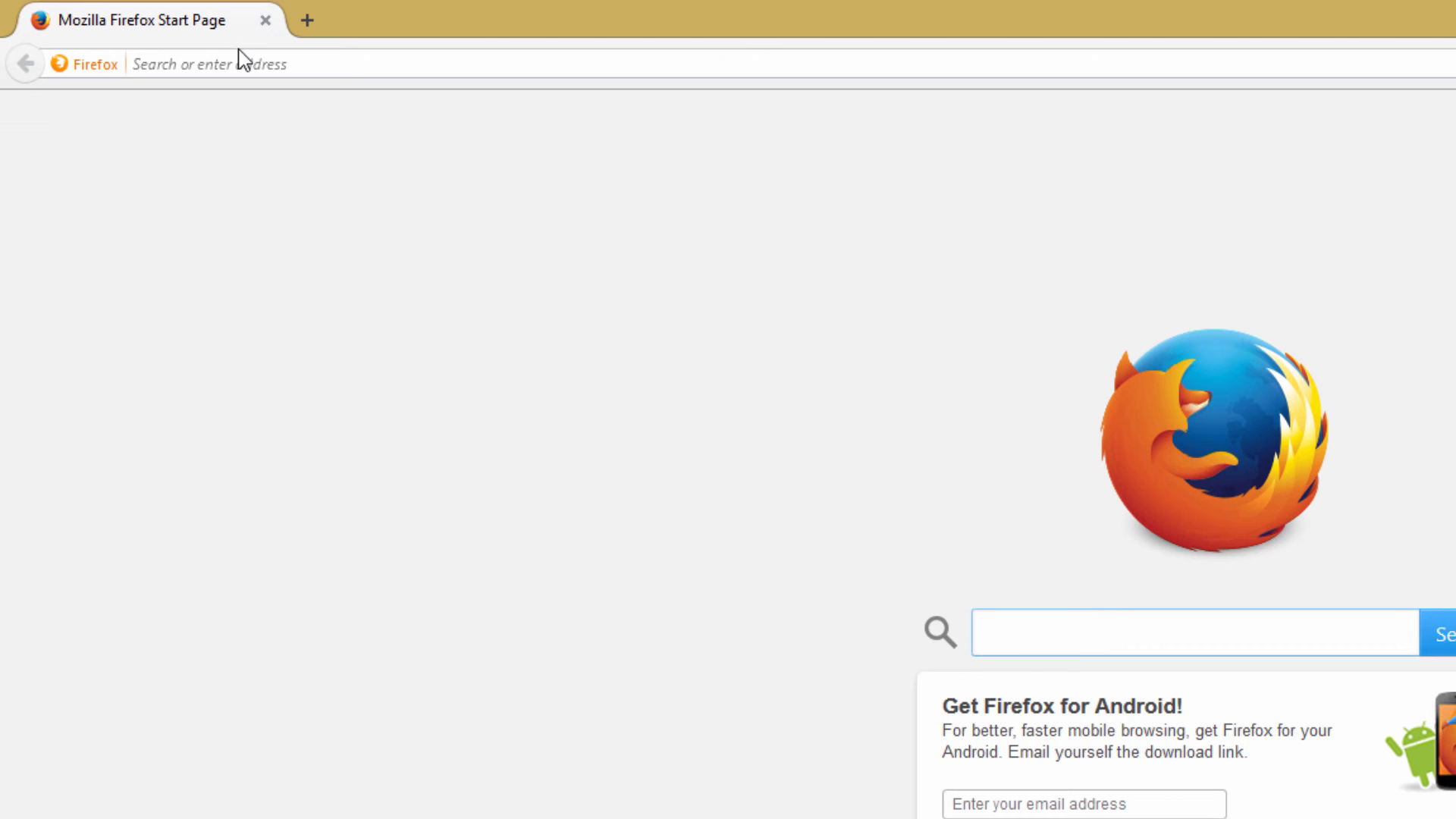
Reopen vividmediaproductions.com/cpanel from the address suggestions and log in with the saved credentials.
click(243, 64)
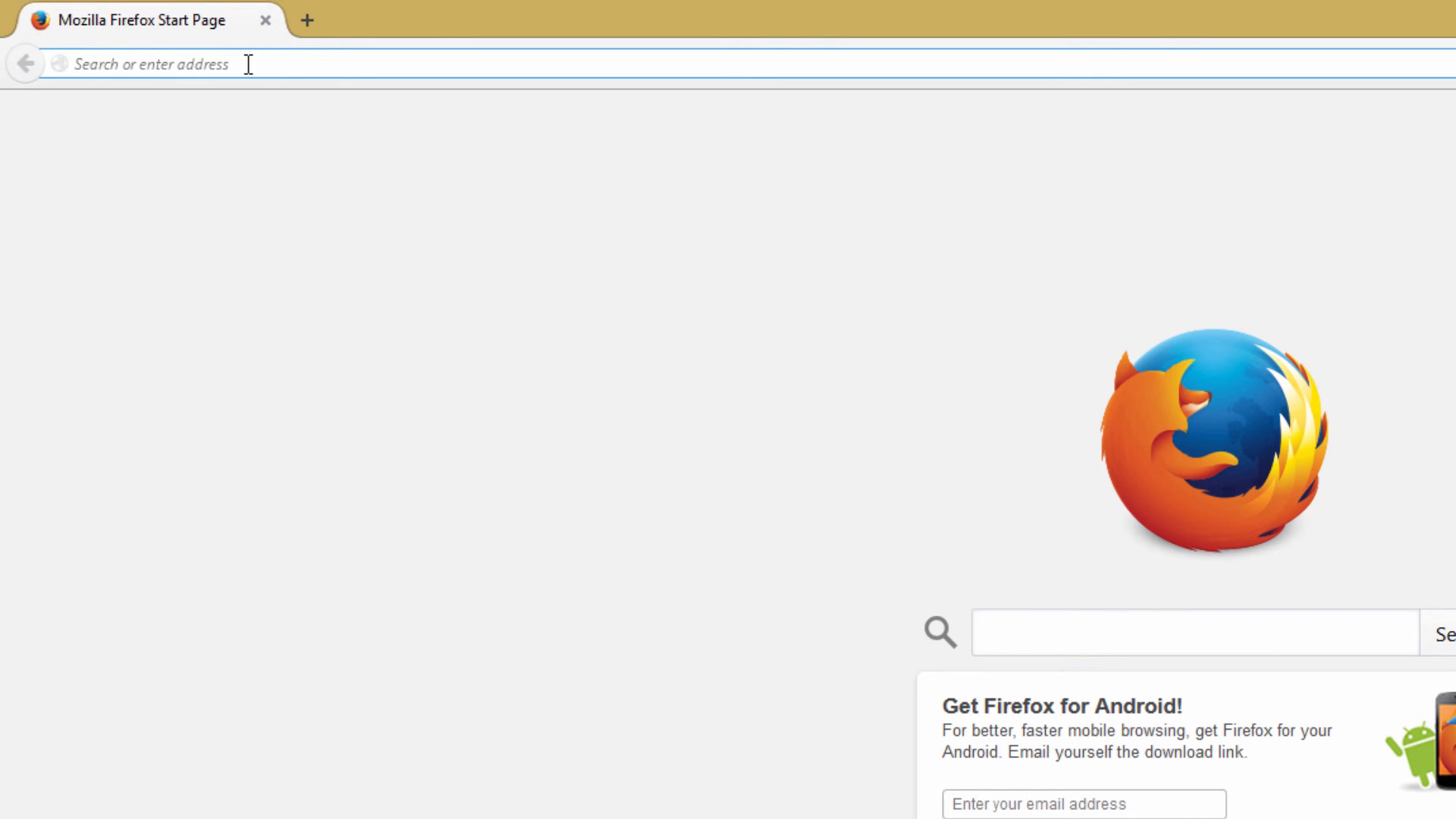
text(vividmediaproductions.com/)
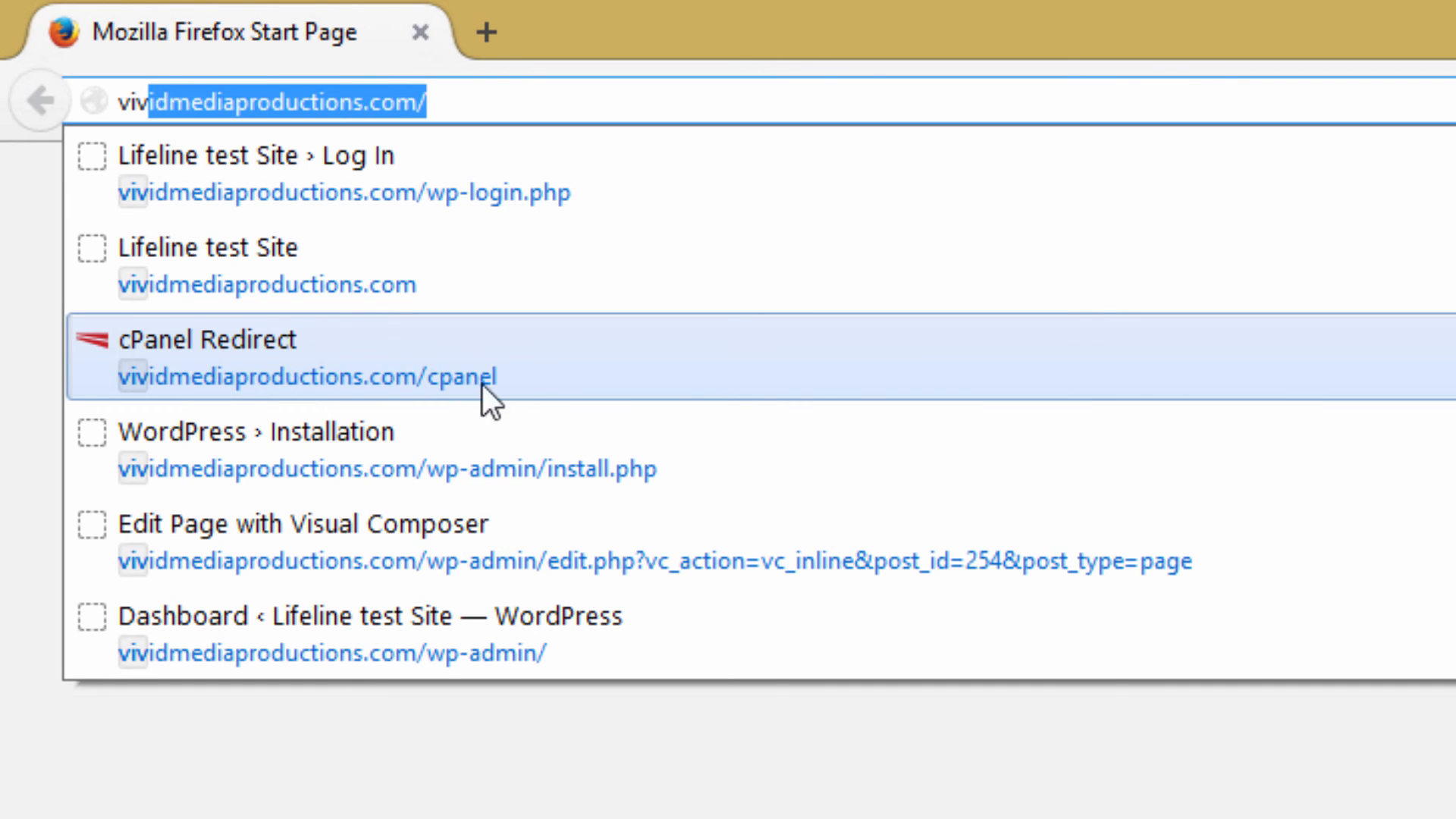
click(303, 374)
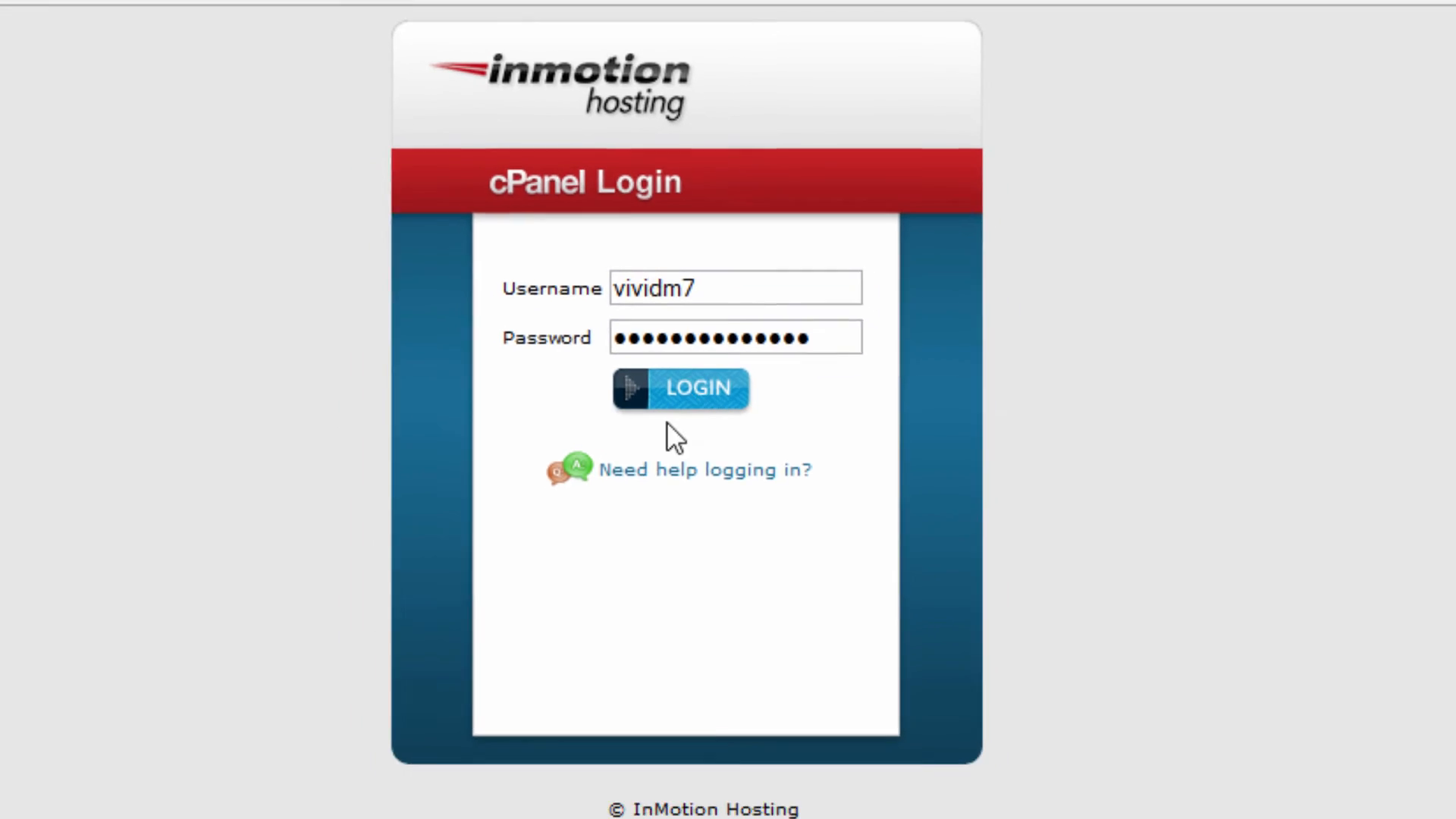
click(696, 435)
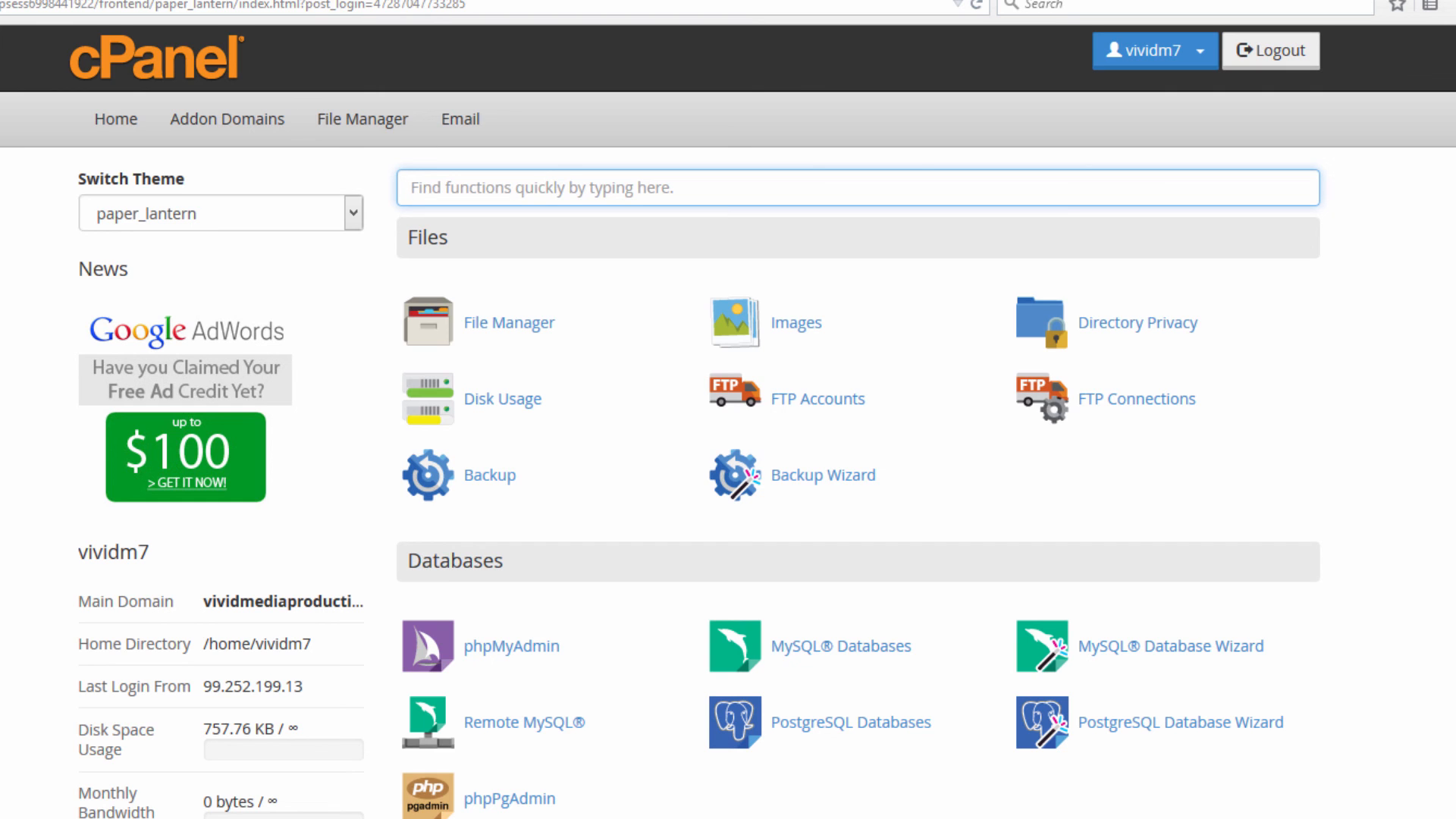
scroll(728, 455, down, 6)
scroll(728, 455, up, 6)
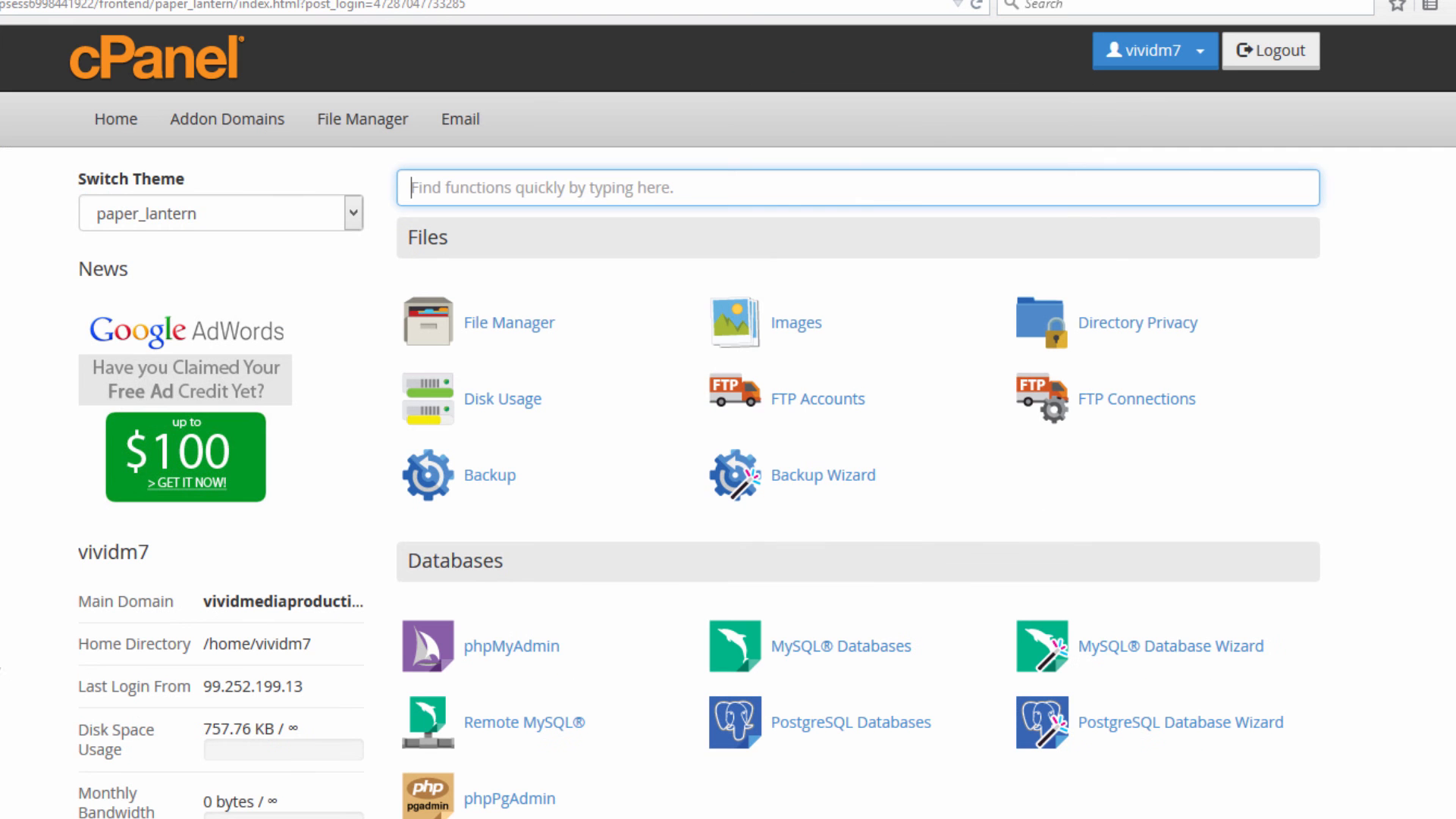